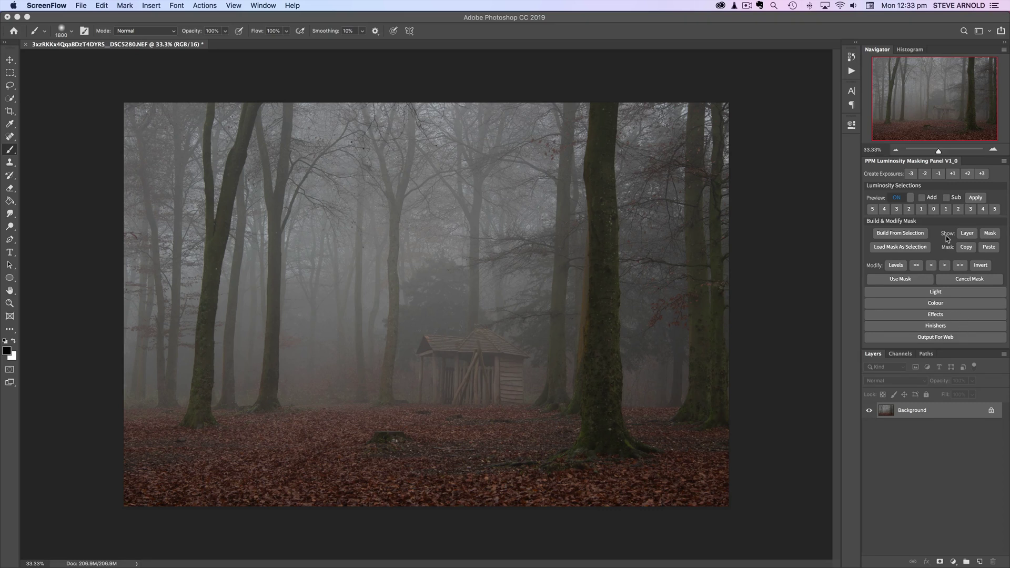
# Expand the Colour options in the PPM panel and add an automatic Colour Correct Curves 1 layer in Color blend mode.
pyautogui.click(912, 302)
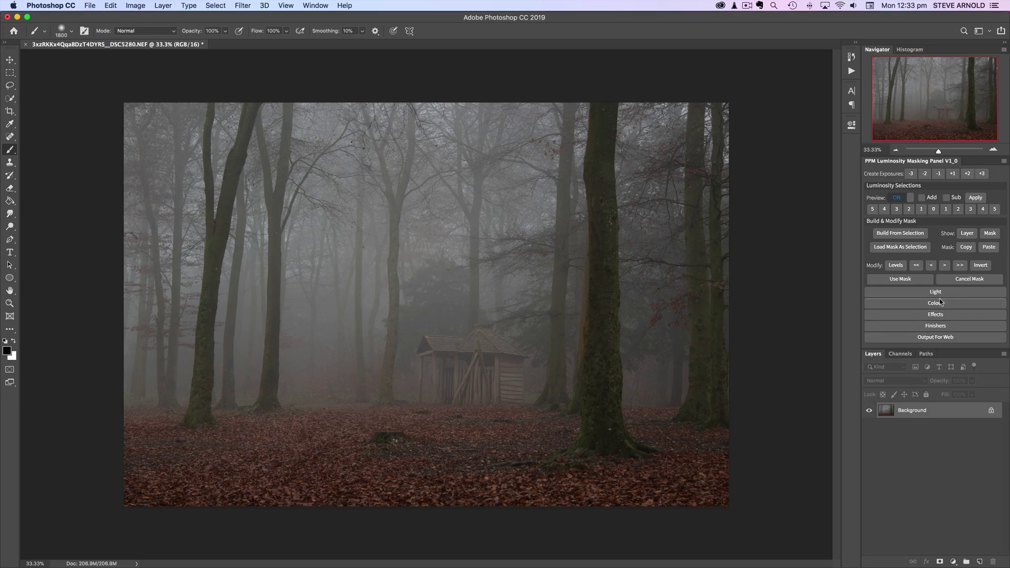
pyautogui.scroll(-2, 946, 308)
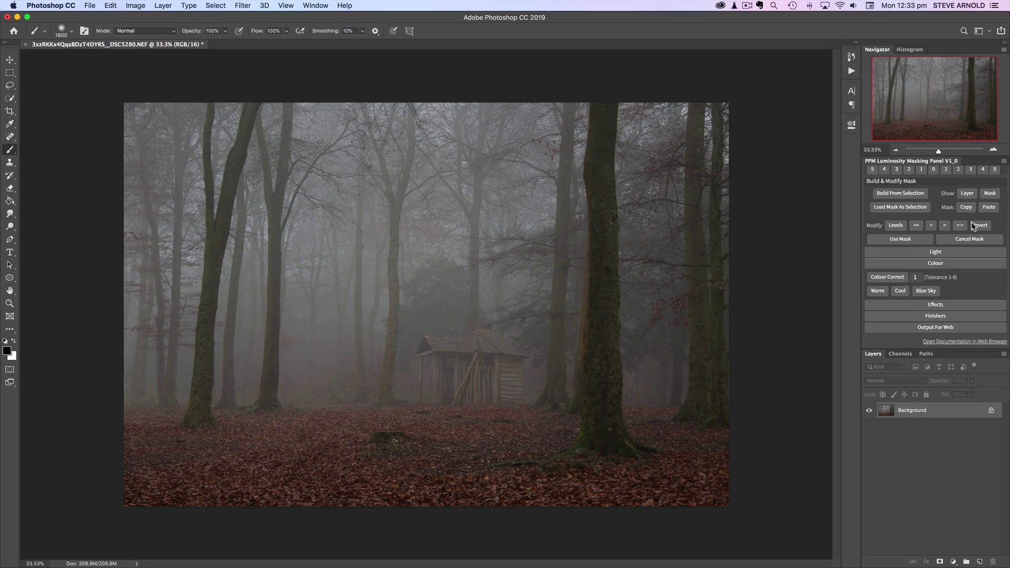
pyautogui.click(887, 277)
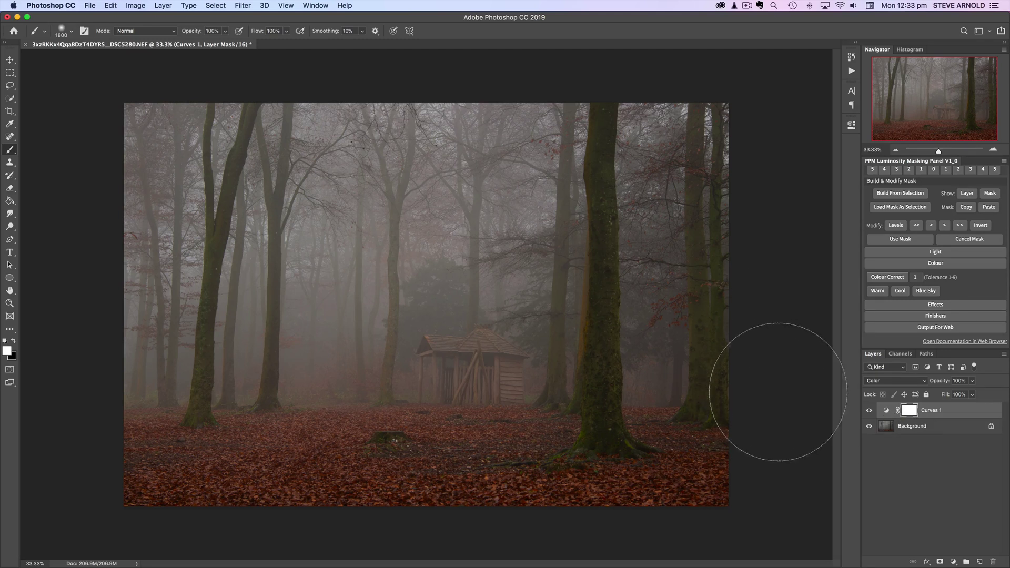
# In Curves 1, pull the red curve's white point to 255, then view the Green and Blue channel curves.
pyautogui.doubleClick(888, 411)
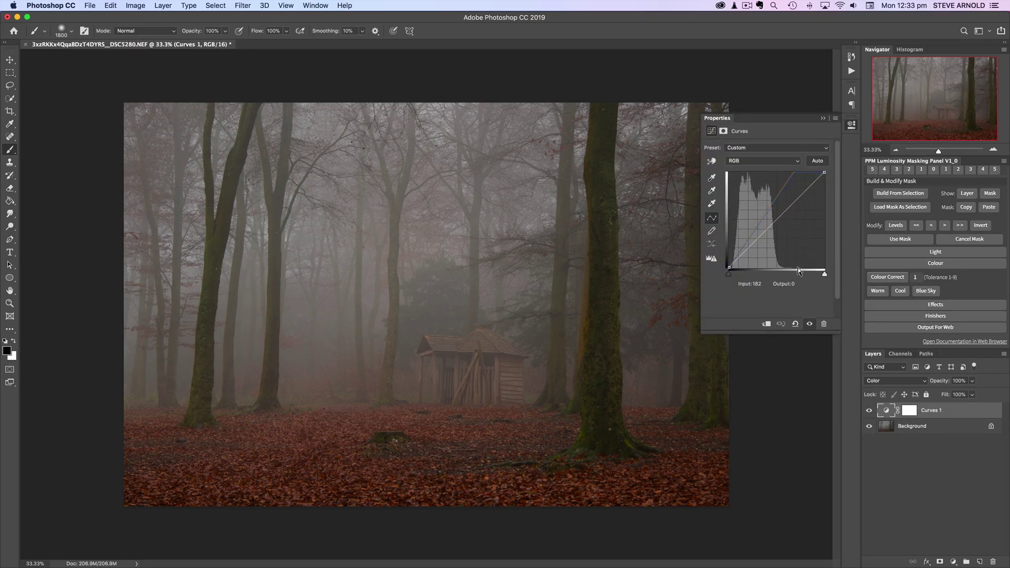
pyautogui.click(771, 162)
pyautogui.click(770, 168)
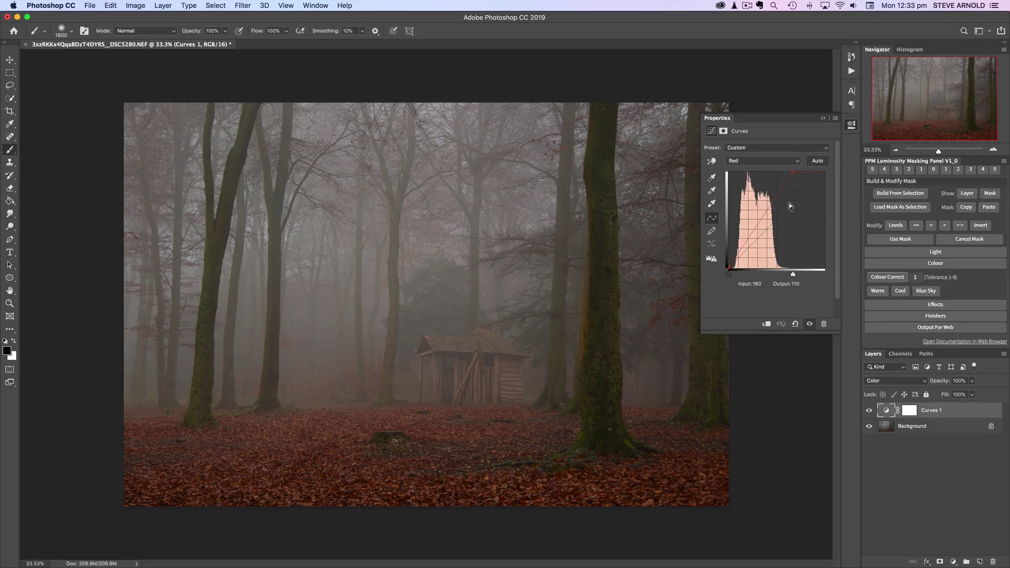
pyautogui.moveTo(793, 172)
pyautogui.mouseDown()
pyautogui.moveTo(826, 169)
pyautogui.moveTo(790, 170)
pyautogui.mouseUp()
pyautogui.moveTo(791, 172); pyautogui.dragTo(788, 173)
pyautogui.click(767, 161)
pyautogui.click(765, 168)
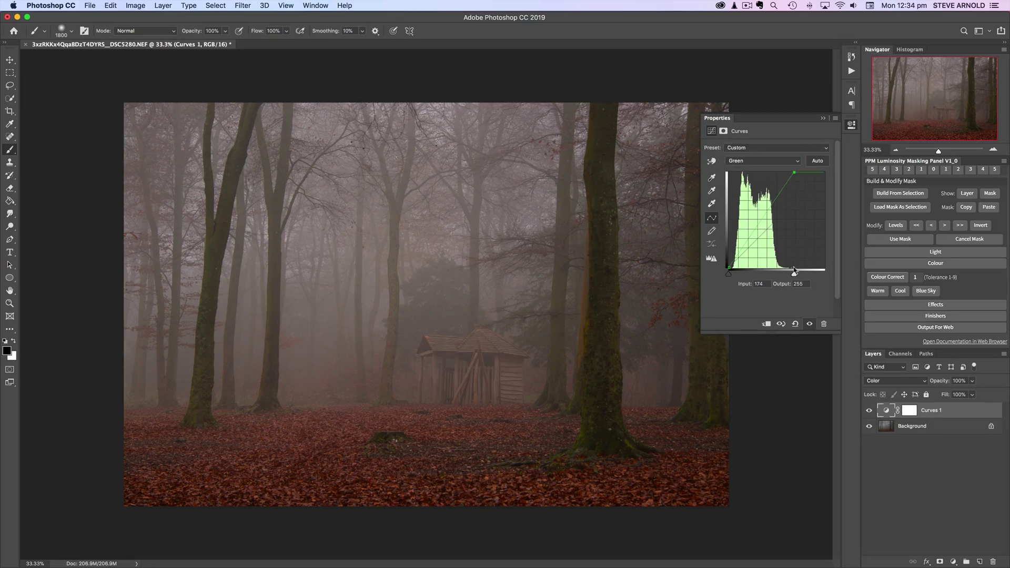
pyautogui.click(769, 162)
pyautogui.click(768, 171)
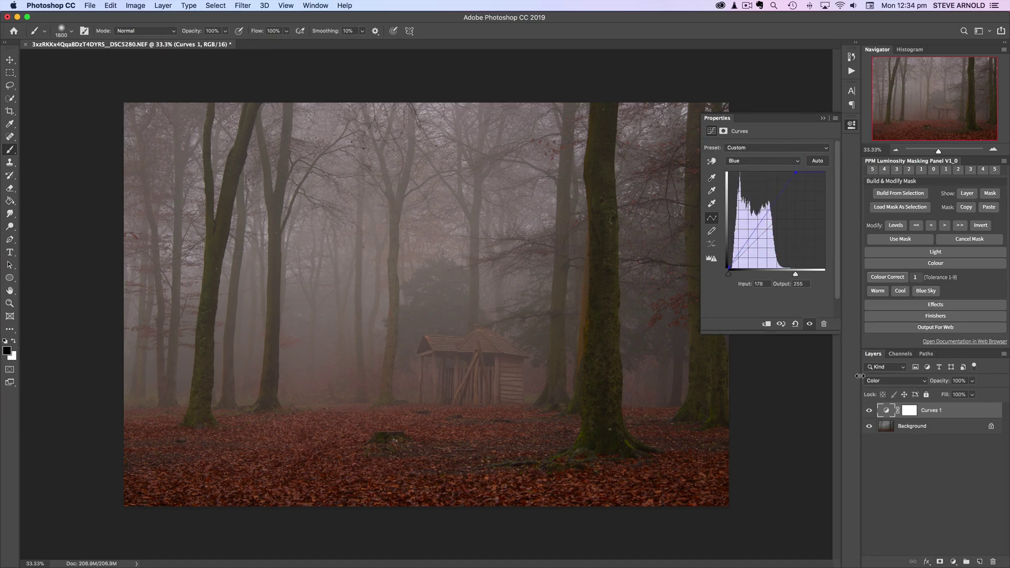
# Delete the hand-tuned Curves 1, add a fresh Colour Correct curves layer, and collapse Properties.
pyautogui.moveTo(886, 415); pyautogui.dragTo(993, 562)
pyautogui.click(894, 276)
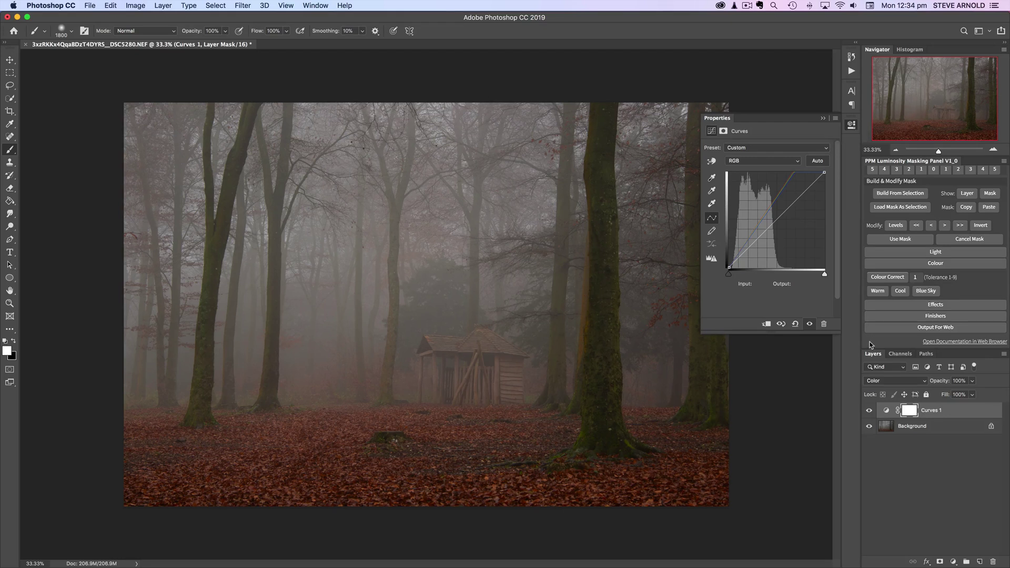
pyautogui.click(852, 126)
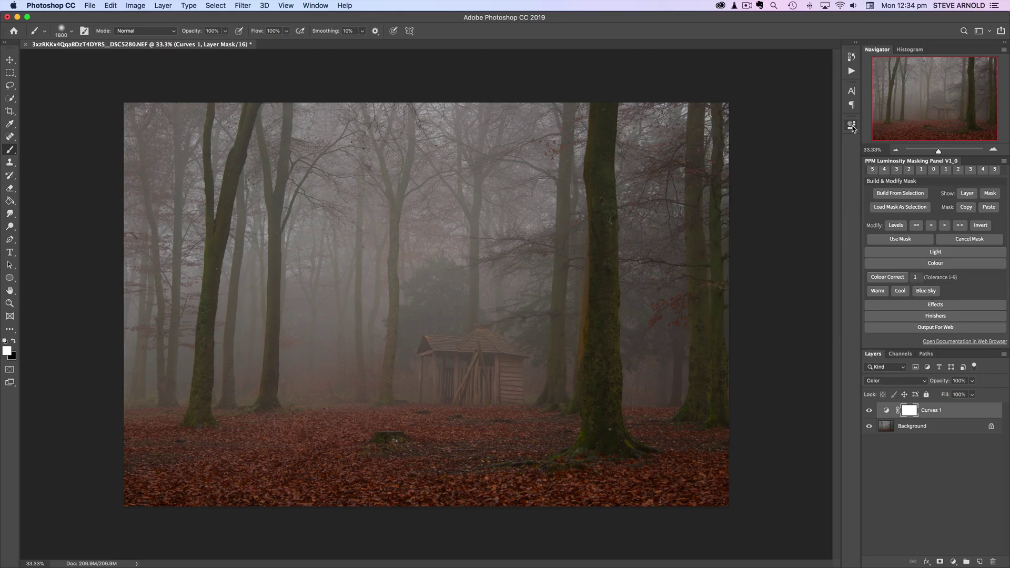
pyautogui.click(886, 414)
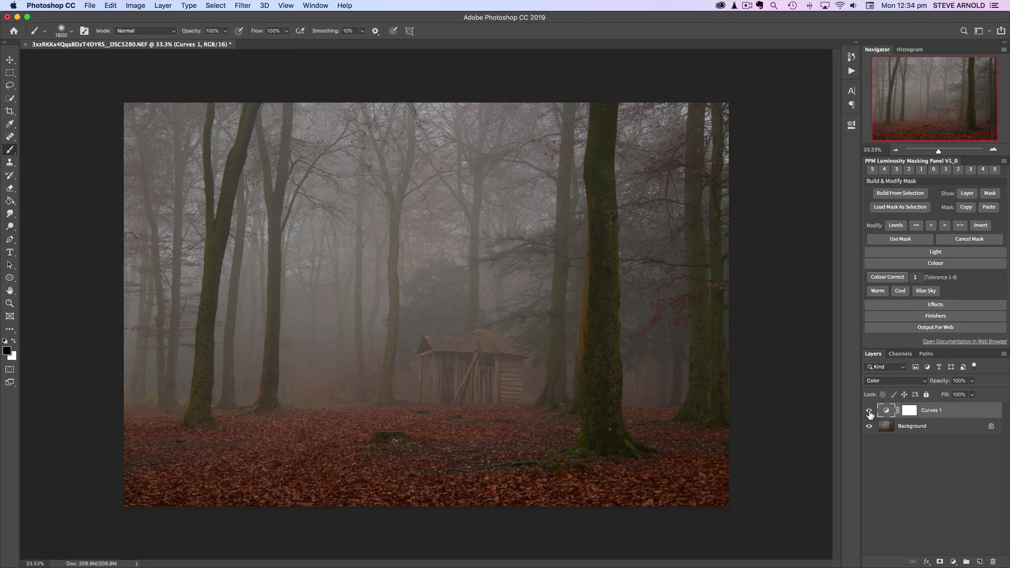
pyautogui.click(870, 413)
pyautogui.click(870, 413)
pyautogui.click(869, 414)
pyautogui.click(868, 414)
pyautogui.click(868, 413)
pyautogui.click(868, 413)
pyautogui.click(868, 413)
pyautogui.click(869, 413)
pyautogui.scroll(3, 958, 283)
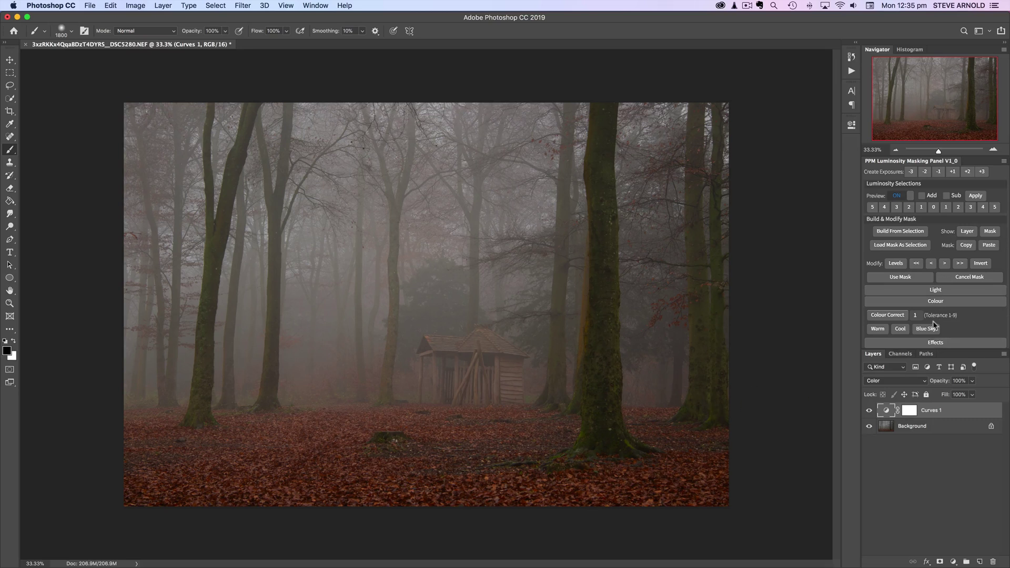
pyautogui.scroll(1, 932, 323)
# Add a contrast-boosting Levels 1 layer from the Light options and compare the photo with and without it.
pyautogui.click(913, 293)
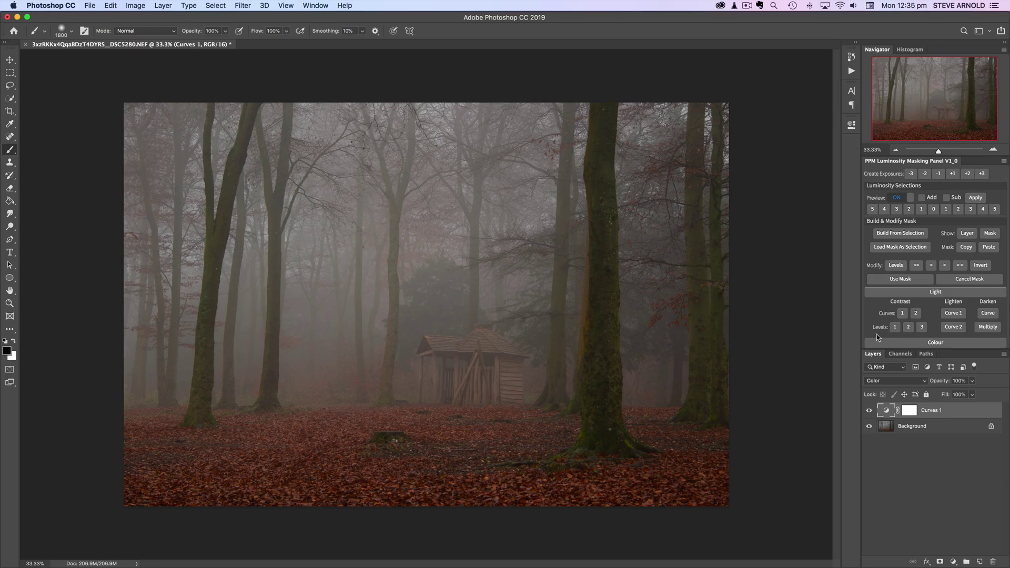
pyautogui.click(894, 328)
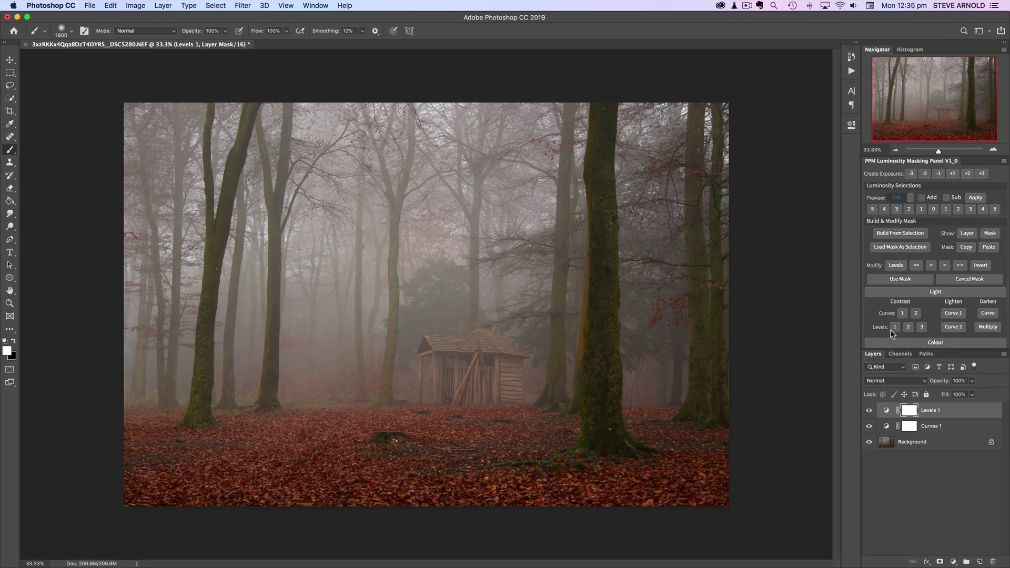
pyautogui.click(886, 410)
pyautogui.click(869, 411)
pyautogui.click(869, 411)
pyautogui.click(869, 411)
pyautogui.click(868, 411)
pyautogui.click(869, 411)
pyautogui.click(869, 410)
pyautogui.click(868, 411)
pyautogui.click(868, 410)
pyautogui.click(869, 411)
pyautogui.click(869, 412)
# Review the Levels 1 settings, compare its effect once more, then collapse Properties and deselect the layer.
pyautogui.doubleClick(886, 412)
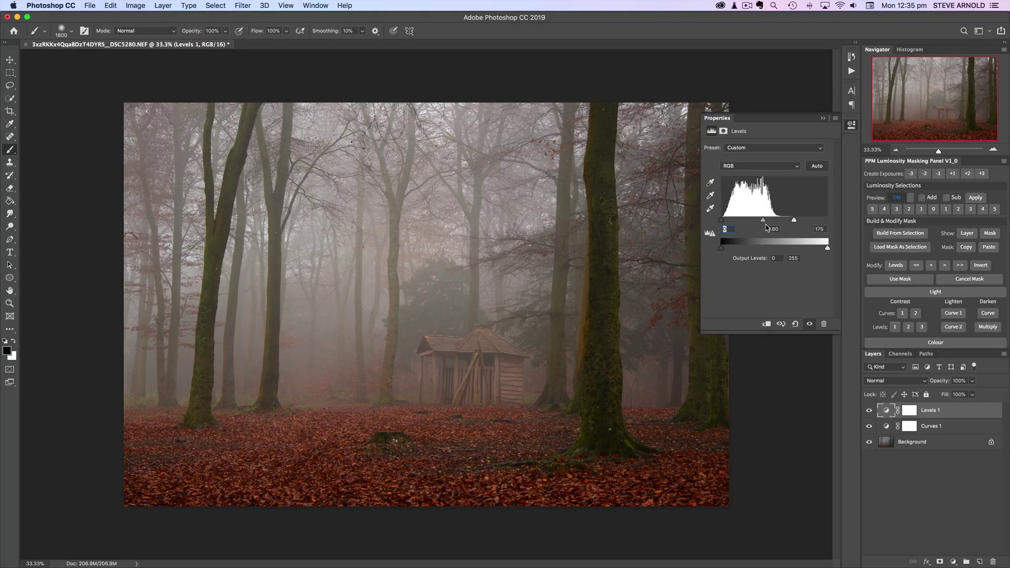
pyautogui.click(869, 411)
pyautogui.click(868, 411)
pyautogui.click(851, 126)
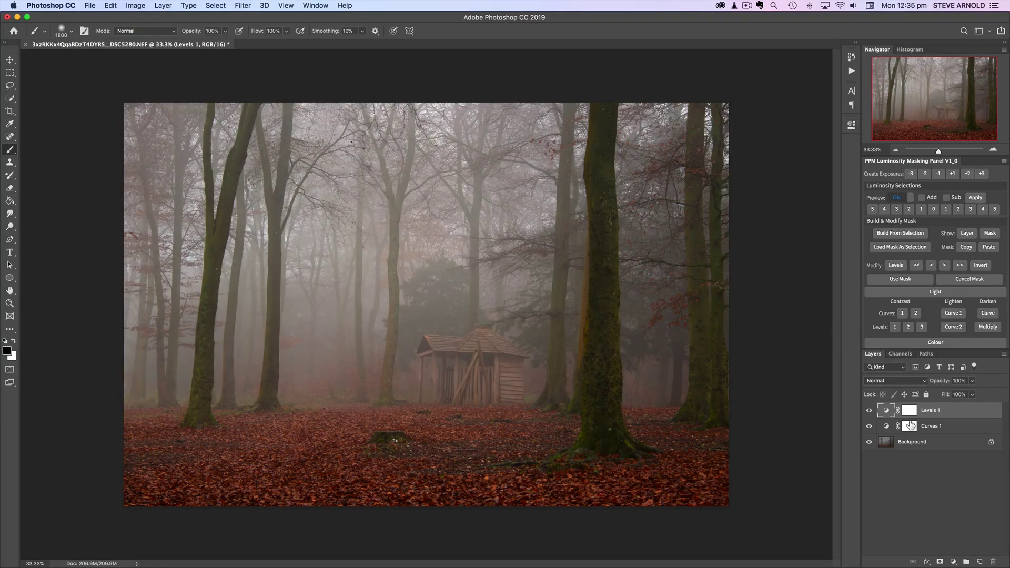
pyautogui.click(869, 411)
pyautogui.click(869, 411)
pyautogui.click(901, 479)
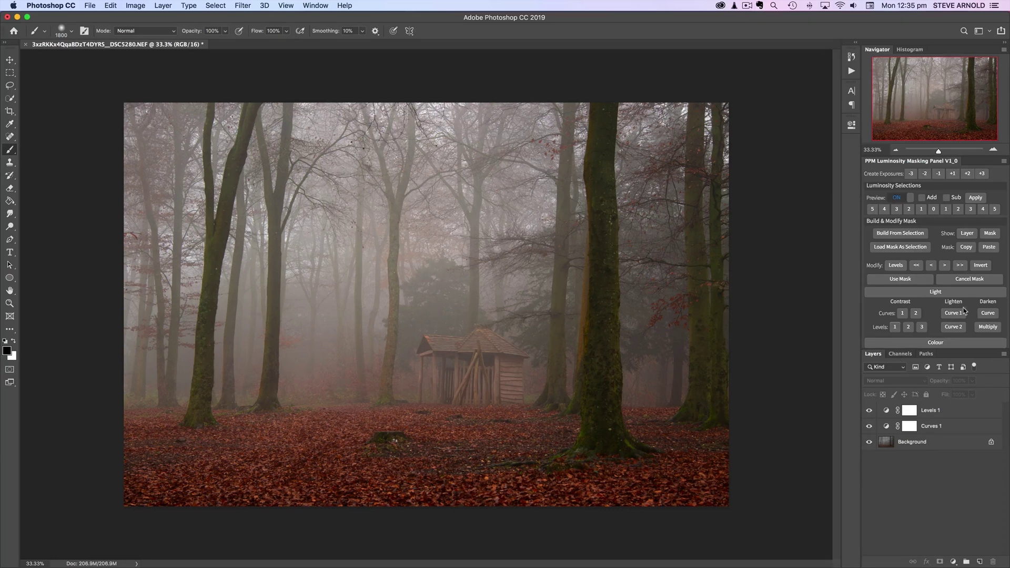
# Add a Multiply 1 darkening layer, keep Multiply blend at 50% opacity, and compare it on and off.
pyautogui.click(987, 327)
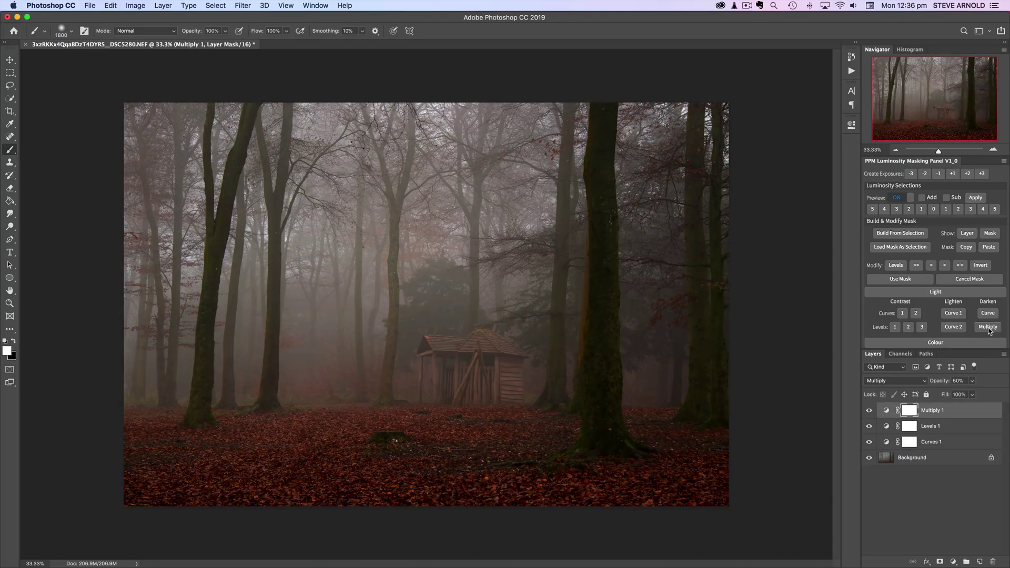
pyautogui.click(886, 411)
pyautogui.click(898, 381)
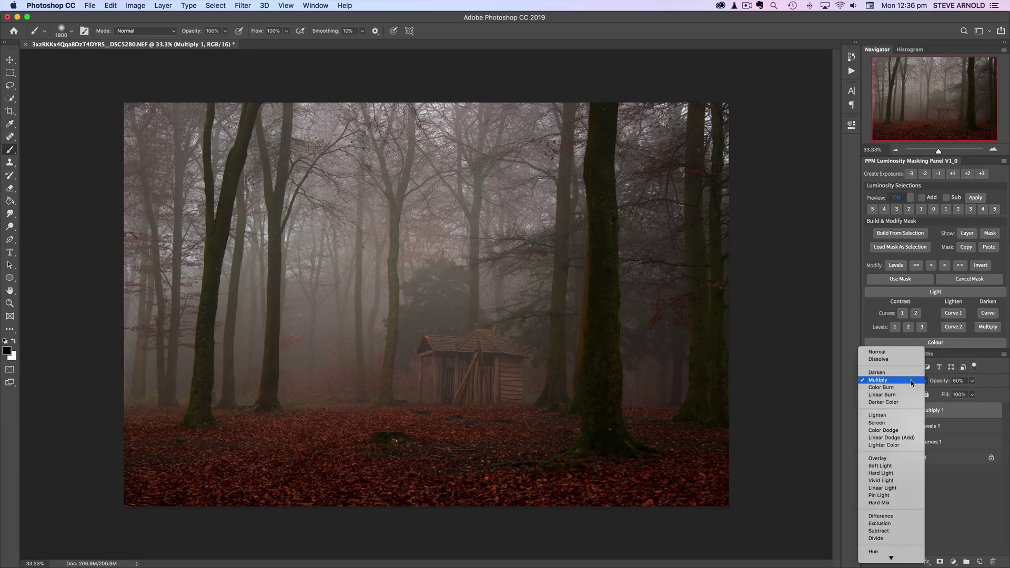
pyautogui.click(883, 381)
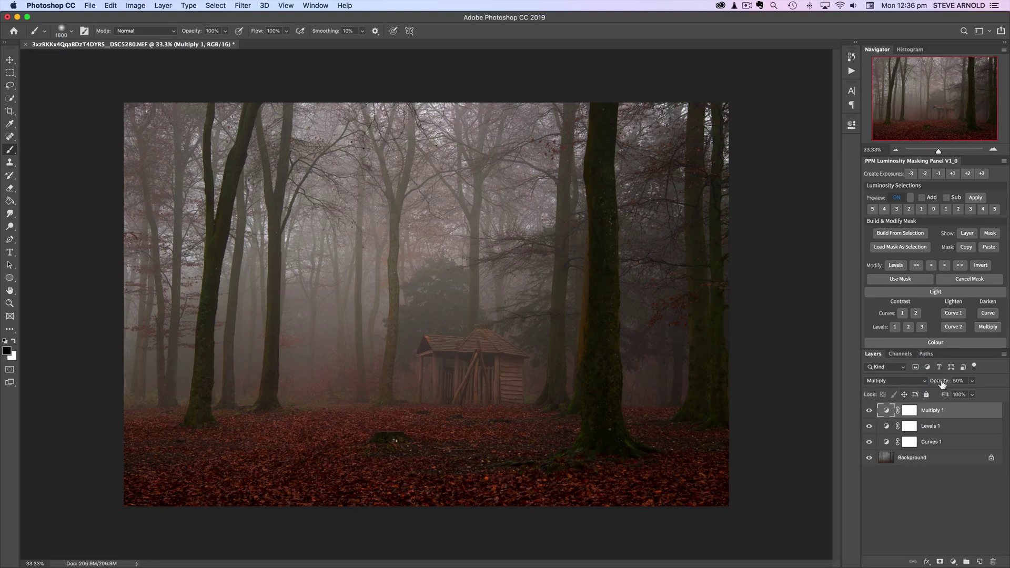
pyautogui.click(869, 411)
pyautogui.click(869, 410)
# On the Multiply 1 mask, paint black at about 53% opacity over the hut and about 32% down the central tree.
pyautogui.click(912, 413)
pyautogui.press('x')
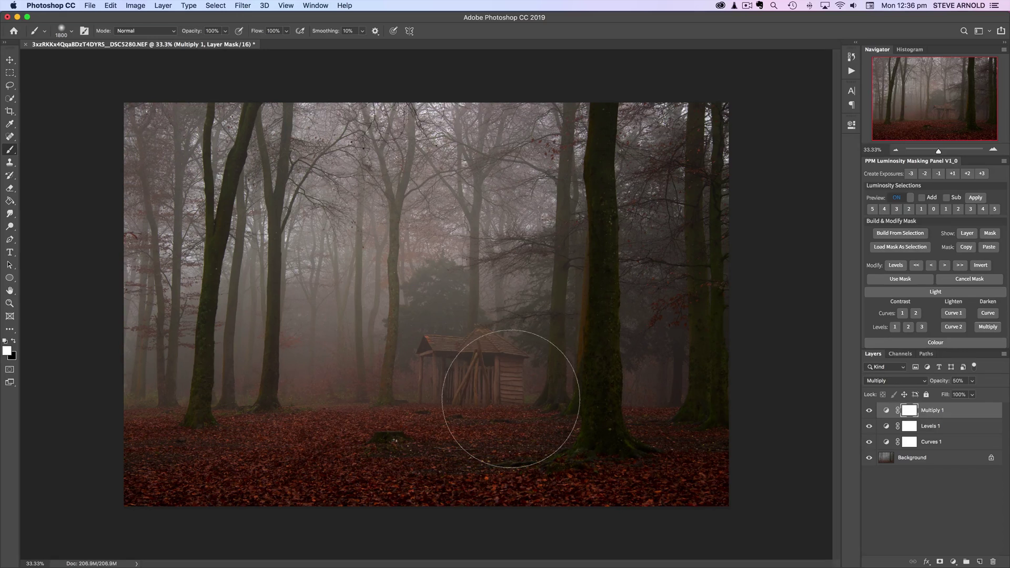
pyautogui.press('x')
pyautogui.moveTo(195, 33); pyautogui.dragTo(170, 35)
pyautogui.moveTo(528, 365)
pyautogui.mouseDown()
pyautogui.moveTo(491, 368)
pyautogui.moveTo(563, 361)
pyautogui.moveTo(597, 372)
pyautogui.moveTo(393, 385)
pyautogui.moveTo(169, 468)
pyautogui.moveTo(438, 467)
pyautogui.moveTo(591, 401)
pyautogui.moveTo(642, 505)
pyautogui.moveTo(591, 405)
pyautogui.moveTo(596, 459)
pyautogui.moveTo(591, 367)
pyautogui.mouseUp()
pyautogui.press('[')
pyautogui.press('[')
pyautogui.press('[')
pyautogui.press('[')
pyautogui.press('[')
pyautogui.press('[')
pyautogui.press('[')
pyautogui.moveTo(198, 34); pyautogui.dragTo(188, 35)
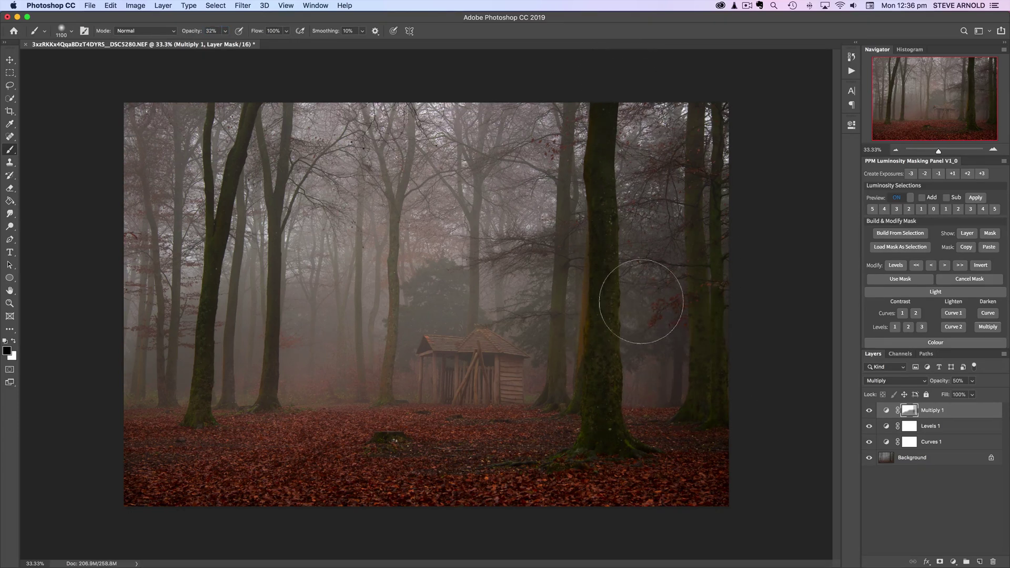
pyautogui.moveTo(618, 438); pyautogui.dragTo(587, 452)
# Toggle Multiply 1 on and off to compare the darkening, then target the adjustment itself.
pyautogui.click(869, 410)
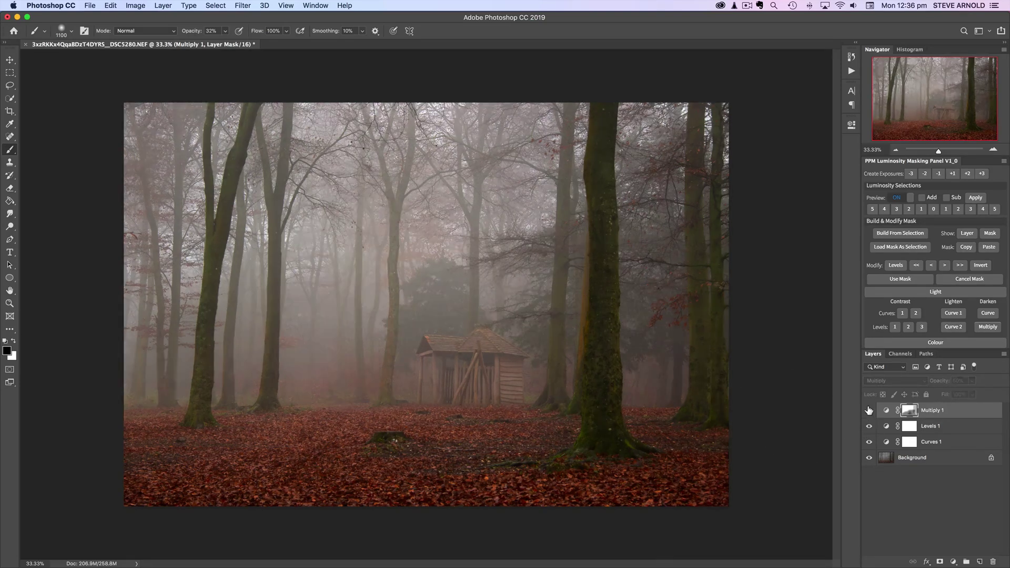
pyautogui.click(869, 410)
pyautogui.click(869, 410)
pyautogui.click(869, 410)
pyautogui.click(869, 410)
pyautogui.click(869, 410)
pyautogui.click(869, 411)
pyautogui.click(869, 410)
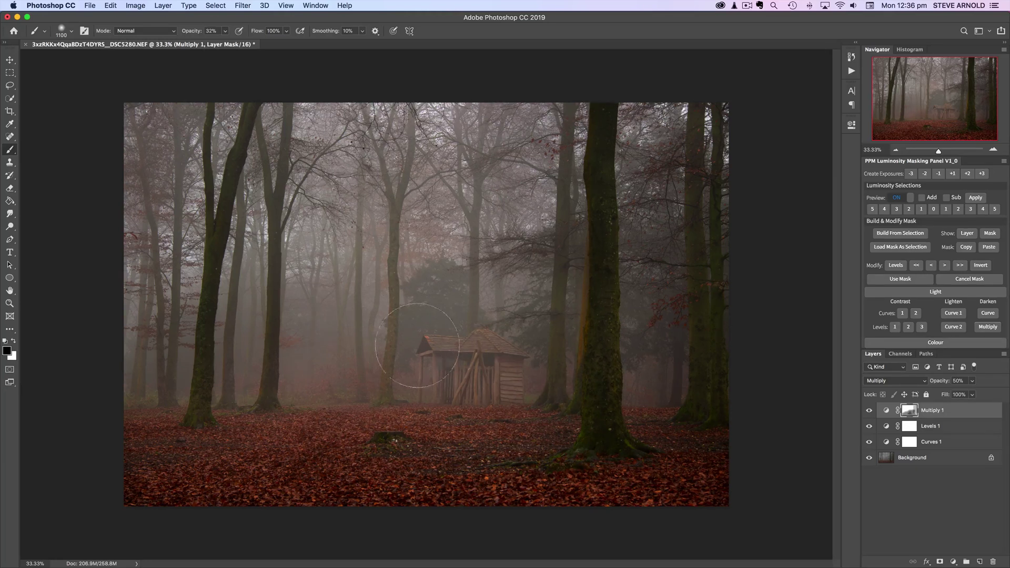
pyautogui.click(868, 410)
pyautogui.click(868, 410)
pyautogui.click(868, 410)
pyautogui.click(869, 410)
pyautogui.click(886, 411)
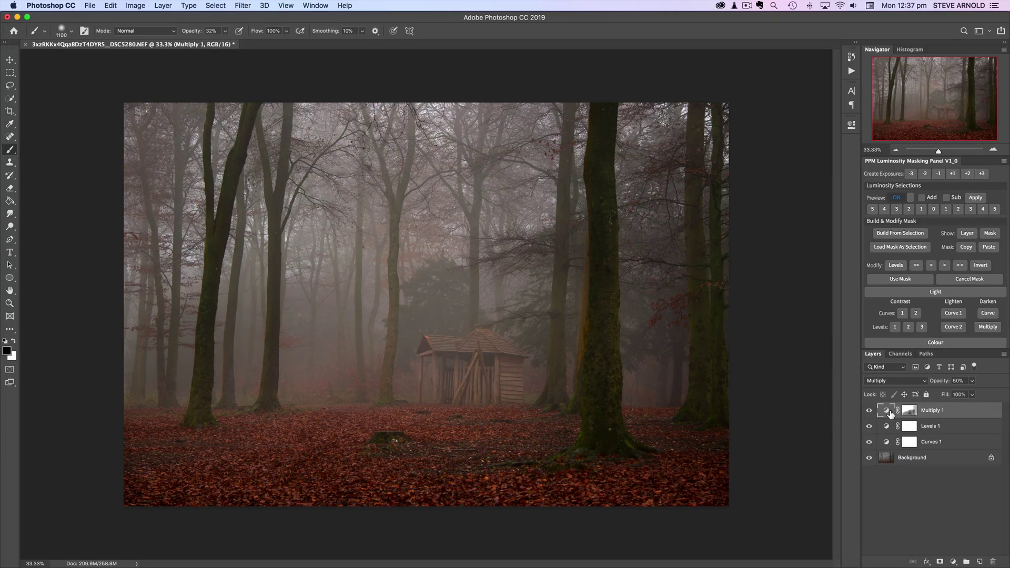
# Add another Levels 1 contrast layer and compare the photo with and without it.
pyautogui.click(894, 327)
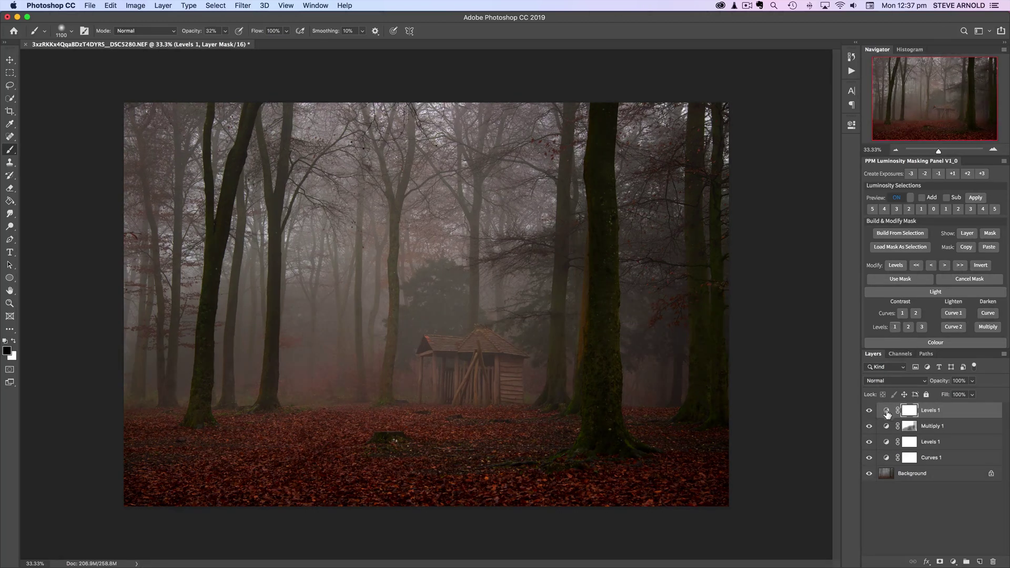
pyautogui.doubleClick(886, 411)
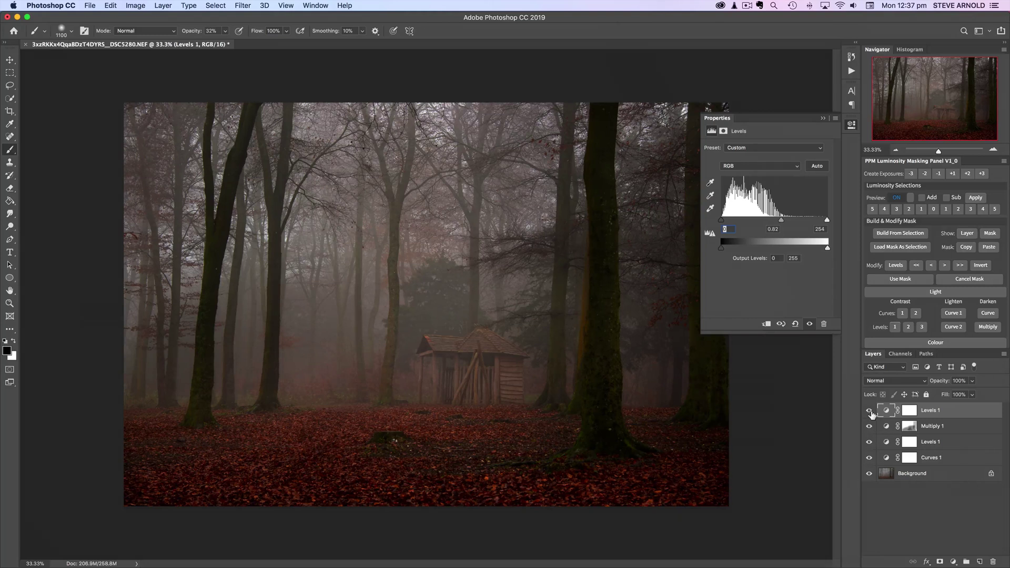
pyautogui.click(869, 411)
pyautogui.click(869, 412)
pyautogui.click(869, 411)
pyautogui.click(870, 411)
# Invert the Levels 1 mask and paint white with a 2200 brush along the top, left edge and corners.
pyautogui.click(909, 413)
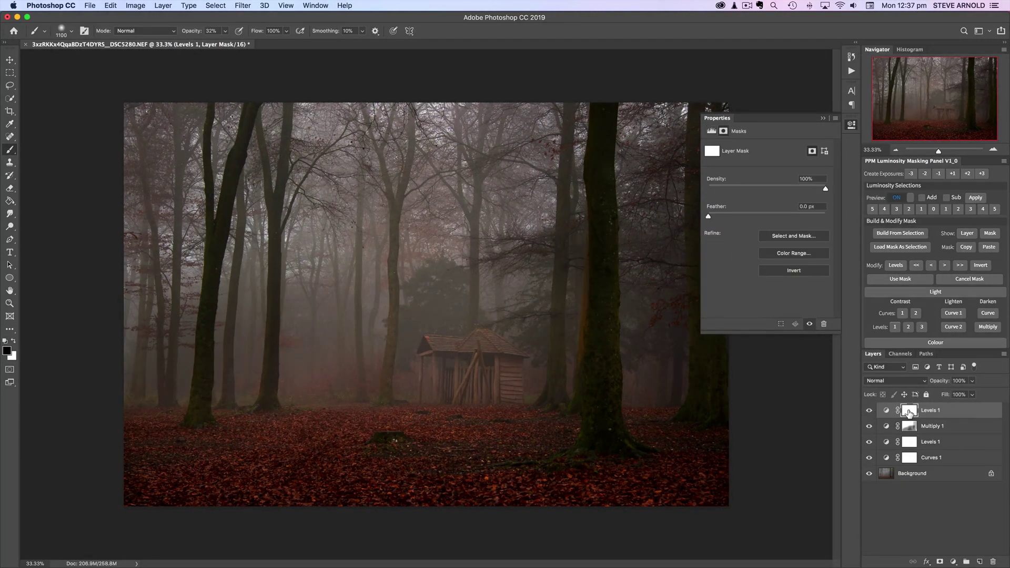
pyautogui.press('super+i')
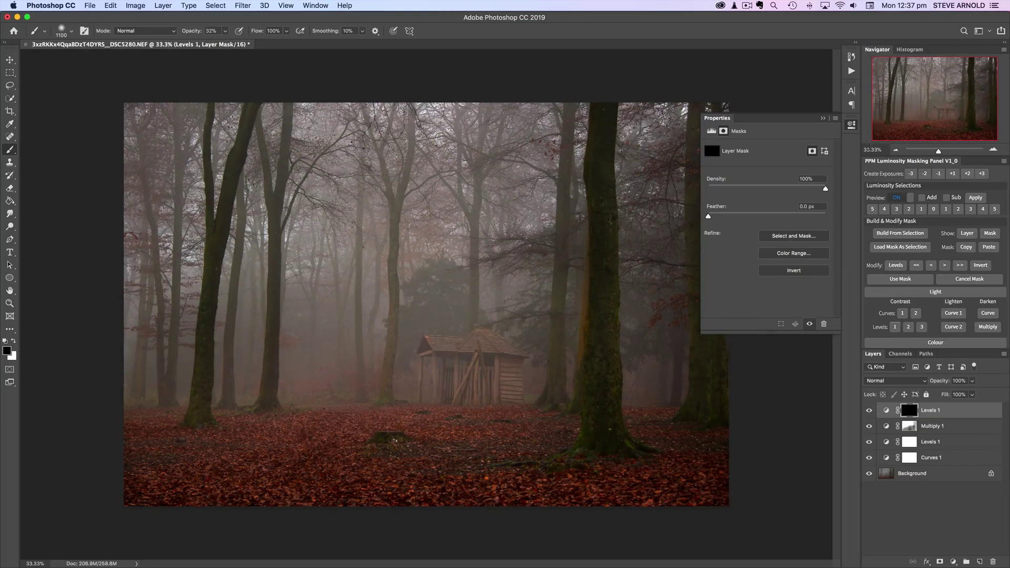
pyautogui.click(852, 126)
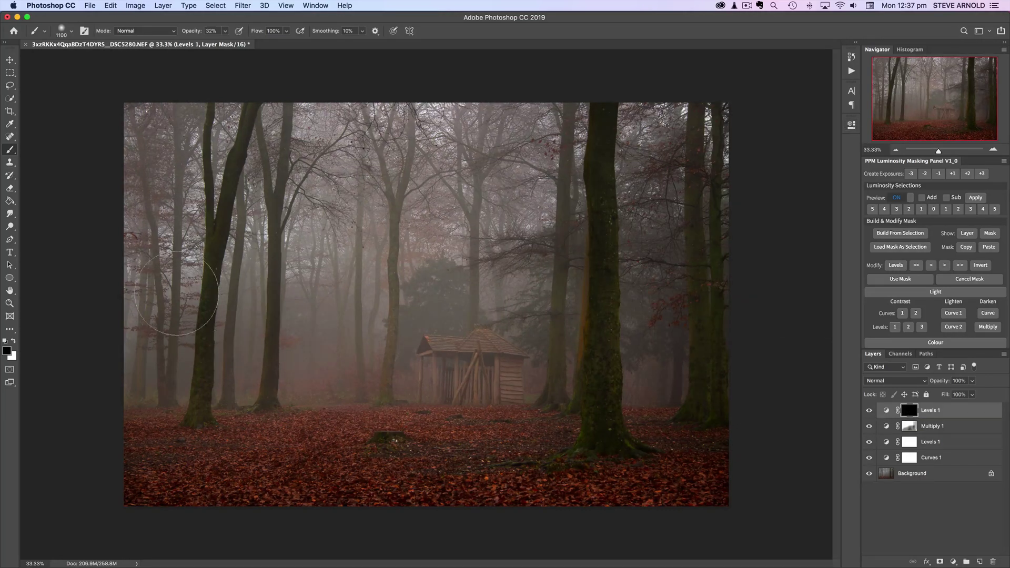
pyautogui.click(13, 341)
pyautogui.press(']')
pyautogui.press(']')
pyautogui.press(']')
pyautogui.press(']')
pyautogui.press(']')
pyautogui.press(']')
pyautogui.press(']')
pyautogui.press(']')
pyautogui.press(']')
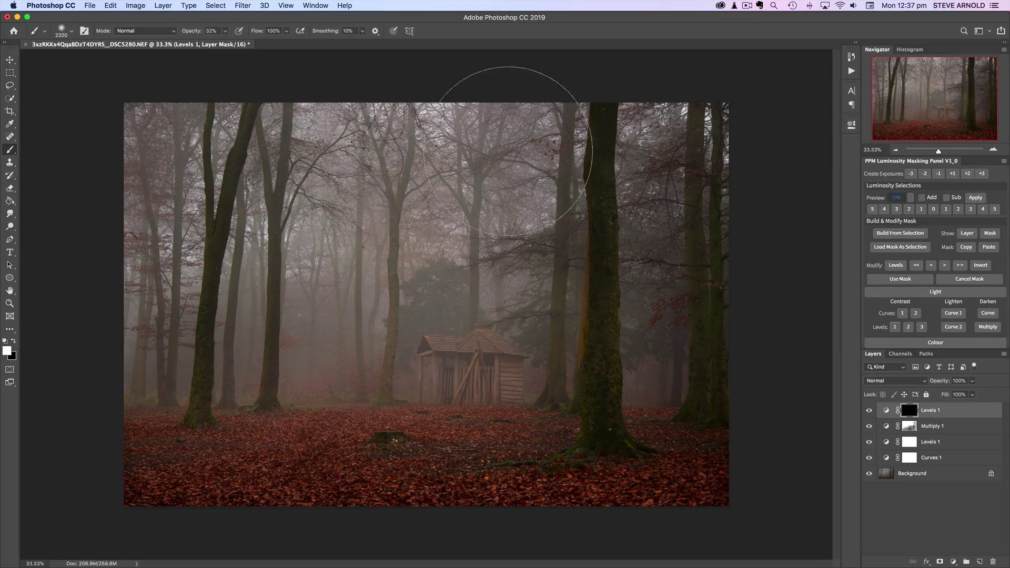
pyautogui.moveTo(394, 190); pyautogui.dragTo(386, 21)
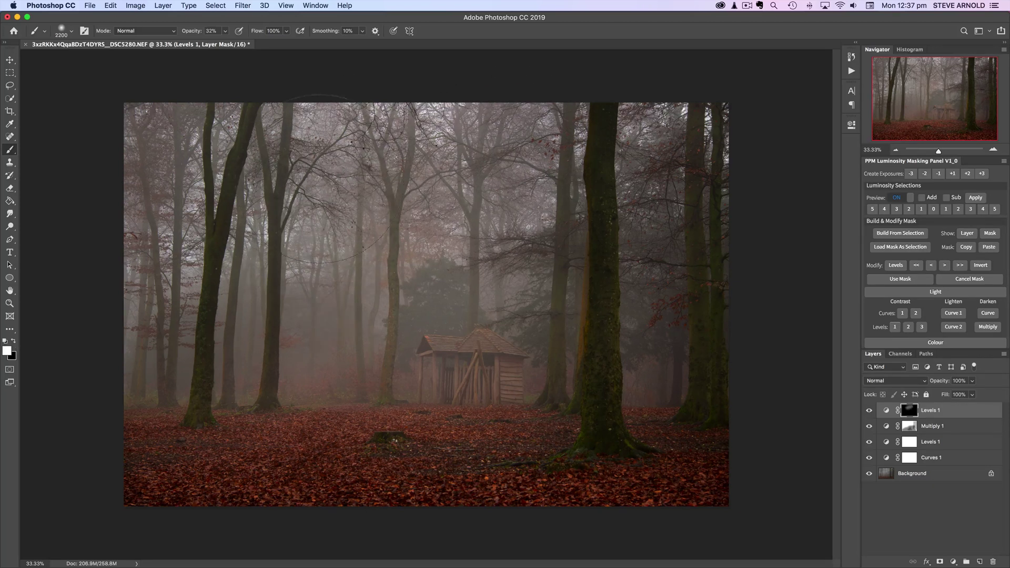
pyautogui.moveTo(321, 178)
pyautogui.mouseDown()
pyautogui.moveTo(135, 282)
pyautogui.moveTo(124, 226)
pyautogui.moveTo(131, 191)
pyautogui.mouseUp()
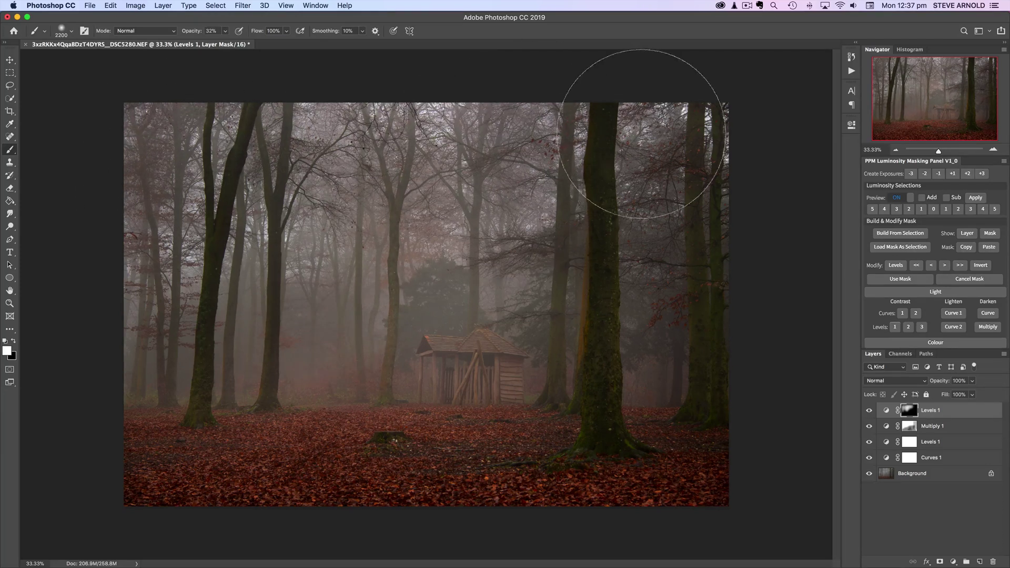
pyautogui.moveTo(641, 133)
pyautogui.mouseDown()
pyautogui.moveTo(656, 160)
pyautogui.moveTo(652, 190)
pyautogui.mouseUp()
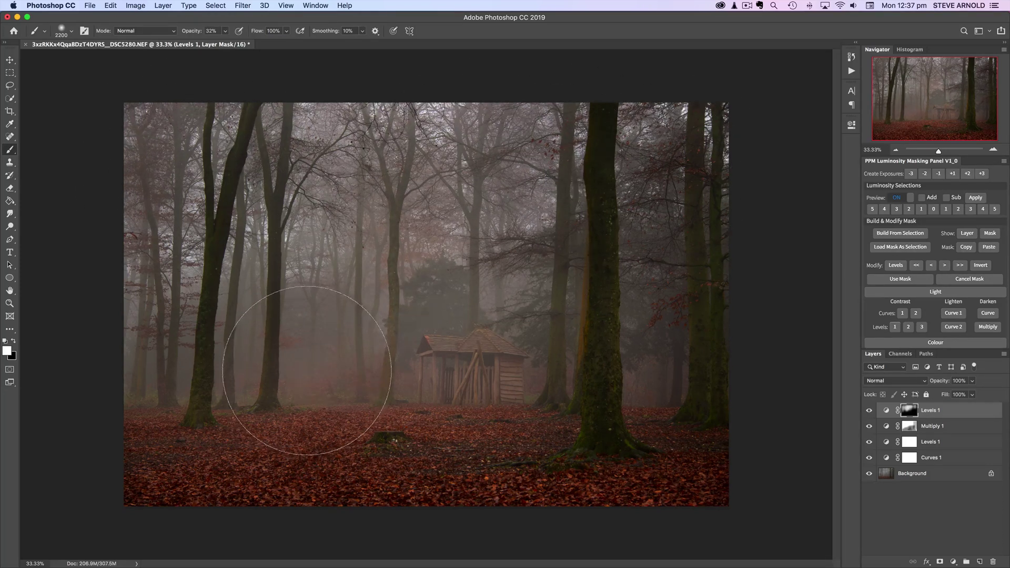
pyautogui.moveTo(320, 358); pyautogui.dragTo(214, 356)
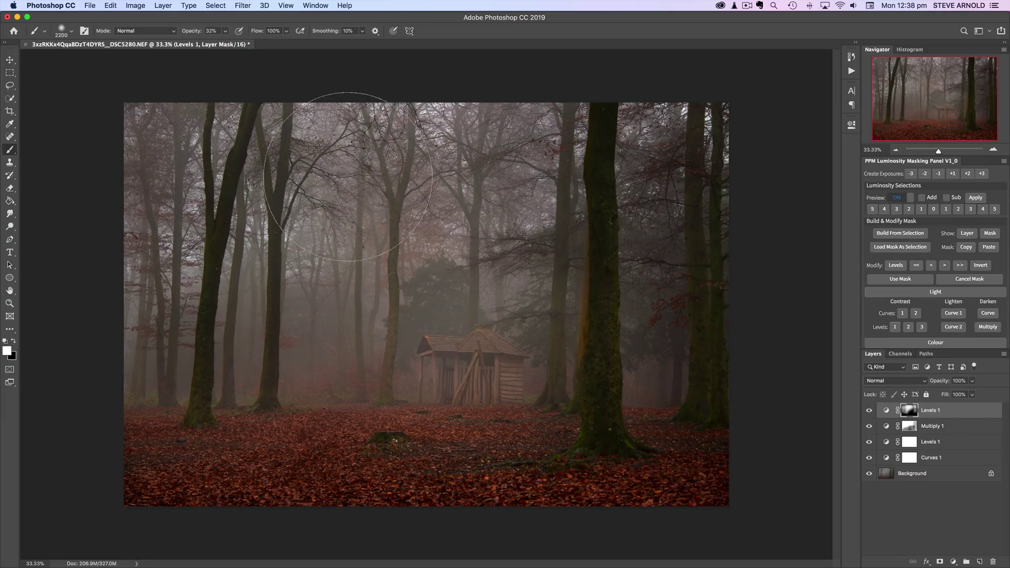
pyautogui.moveTo(342, 178); pyautogui.dragTo(391, 145)
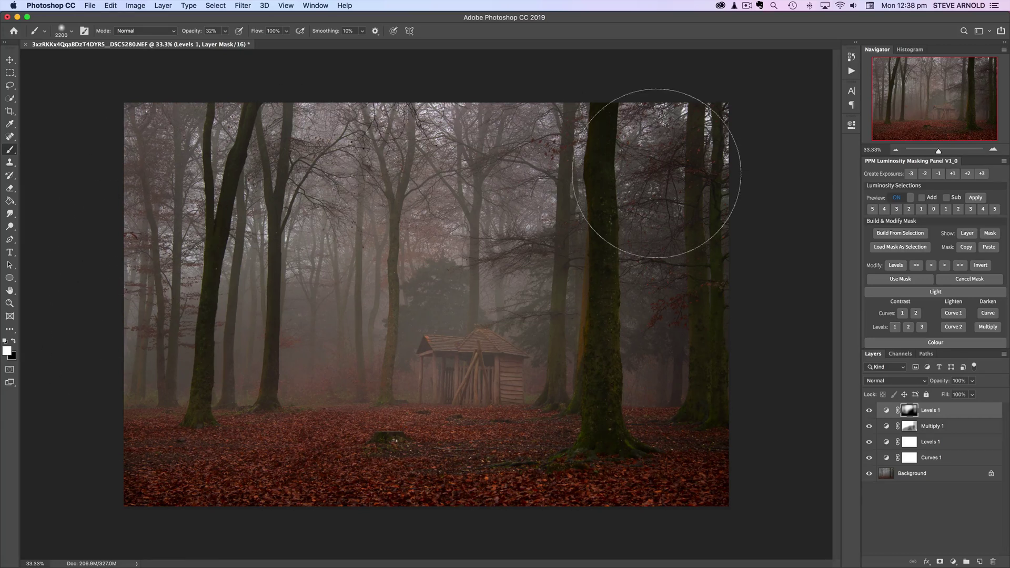
pyautogui.press('[')
pyautogui.press('[')
pyautogui.press('[')
pyautogui.press('[')
pyautogui.press('[')
pyautogui.press('[')
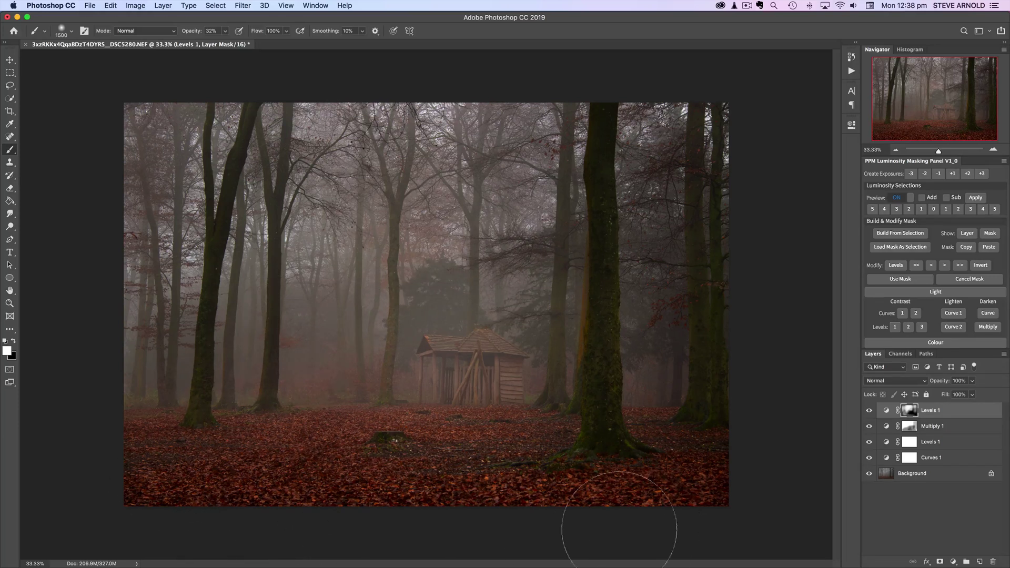
# Compare the image with and without the edge darkening, zooming out, then in to 50% and back to 33.33%.
pyautogui.click(868, 411)
pyautogui.click(869, 411)
pyautogui.click(869, 412)
pyautogui.click(869, 412)
pyautogui.click(869, 411)
pyautogui.click(869, 412)
pyautogui.click(895, 150)
pyautogui.click(895, 150)
pyautogui.click(895, 150)
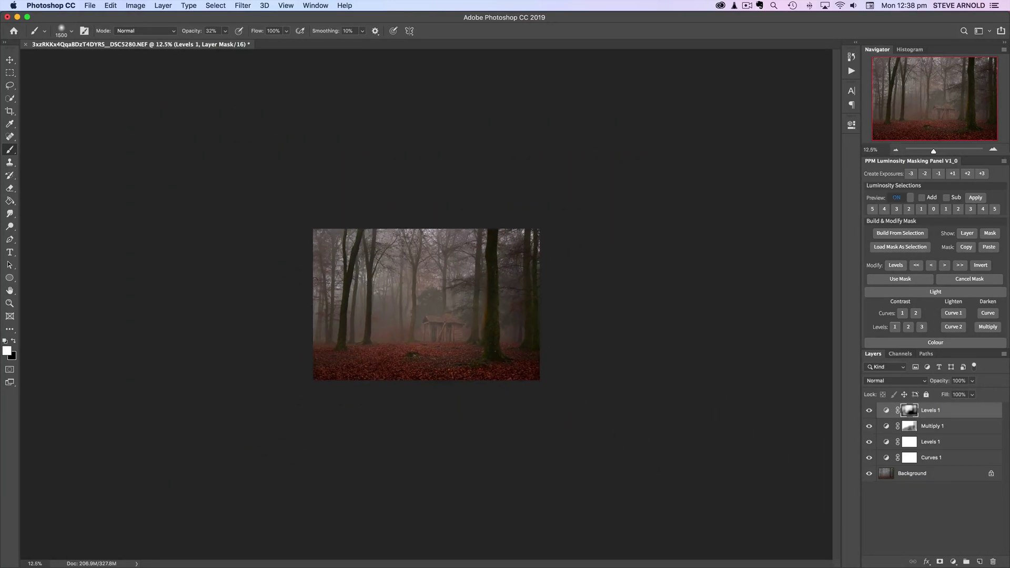
pyautogui.click(993, 150)
pyautogui.click(993, 151)
pyautogui.click(993, 151)
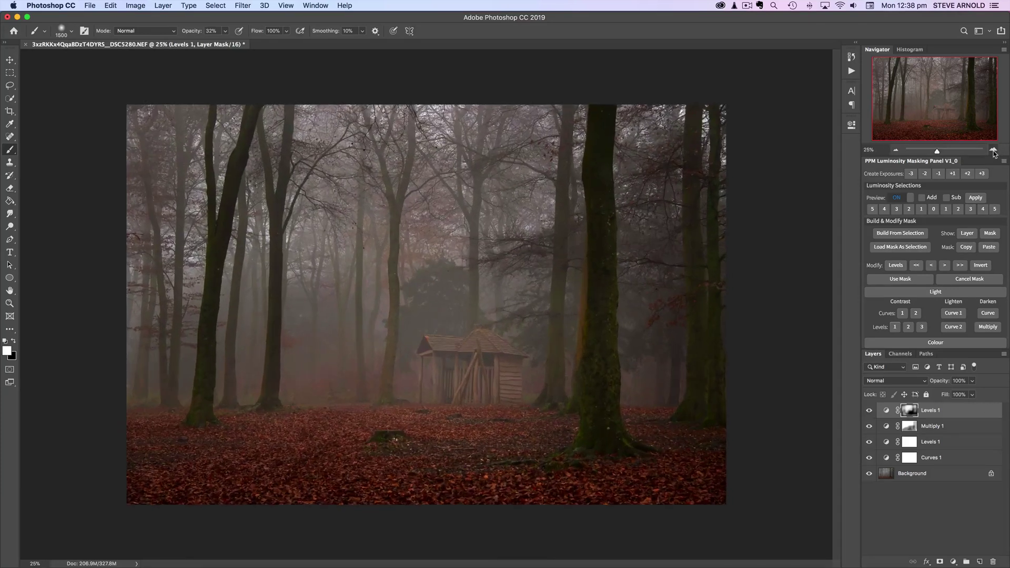
pyautogui.click(992, 151)
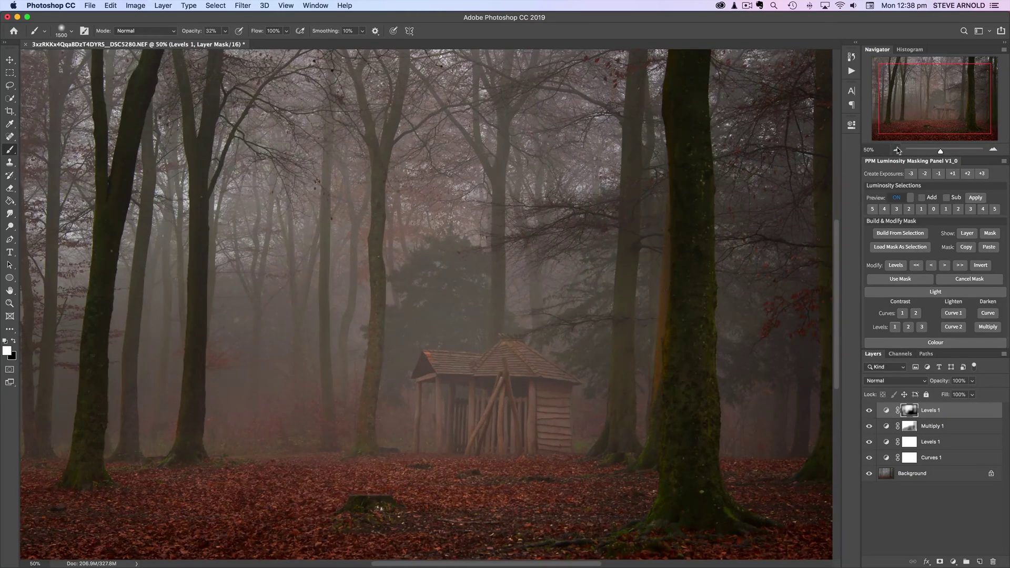
pyautogui.click(896, 150)
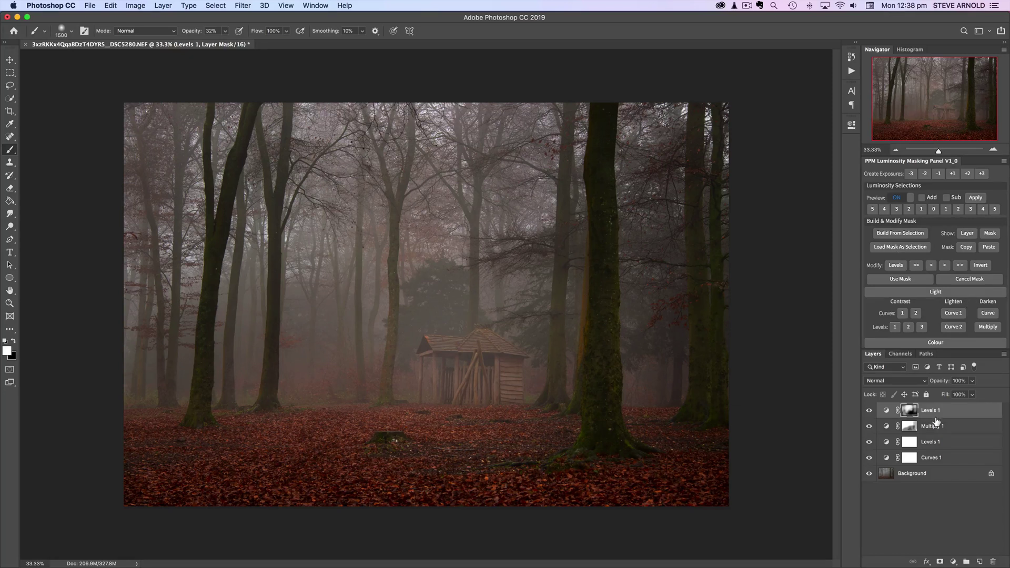
# Recheck Levels 1 on and off, then add a new Levels layer at the top of the stack.
pyautogui.click(870, 412)
pyautogui.click(870, 411)
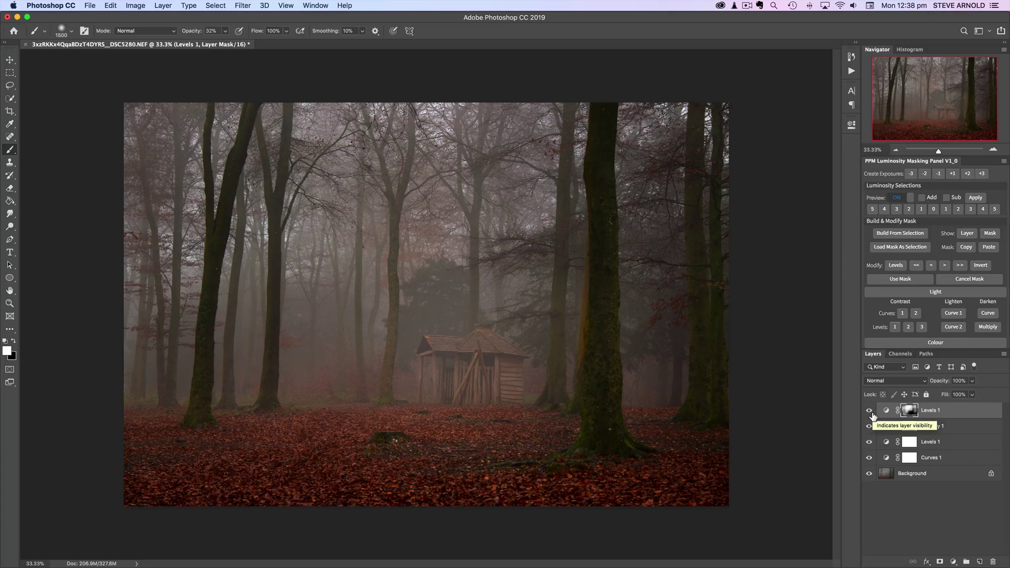
pyautogui.click(921, 519)
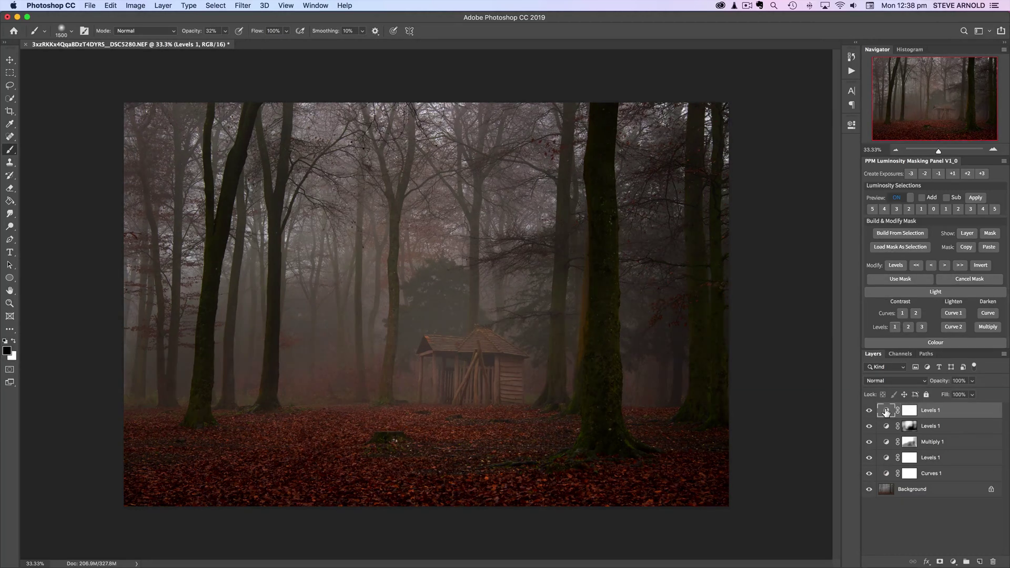
# Set the new Levels layer's white input point to 176 and compare the brightening on and off.
pyautogui.doubleClick(886, 410)
pyautogui.moveTo(826, 224); pyautogui.dragTo(798, 221)
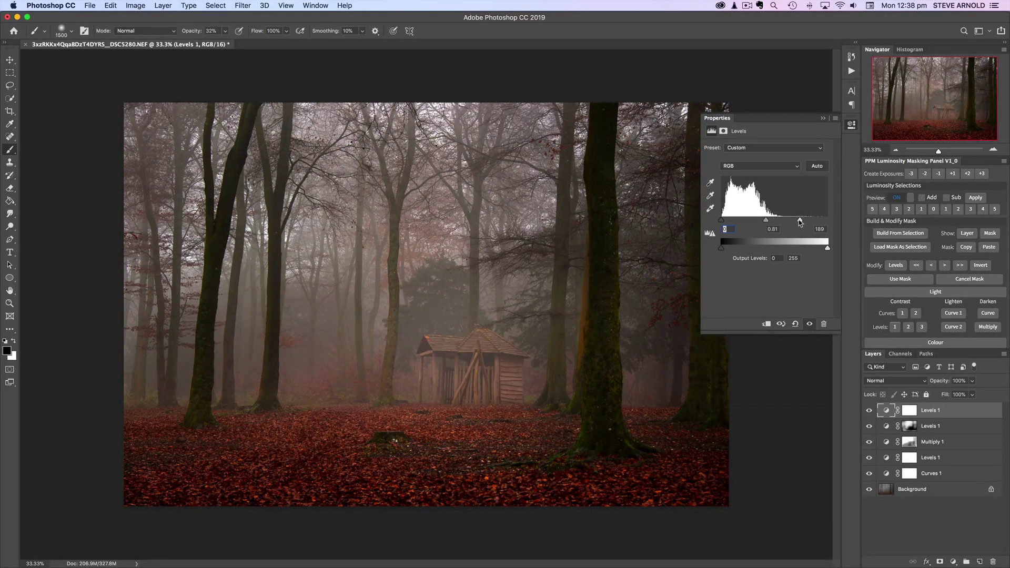
pyautogui.moveTo(795, 223); pyautogui.dragTo(794, 223)
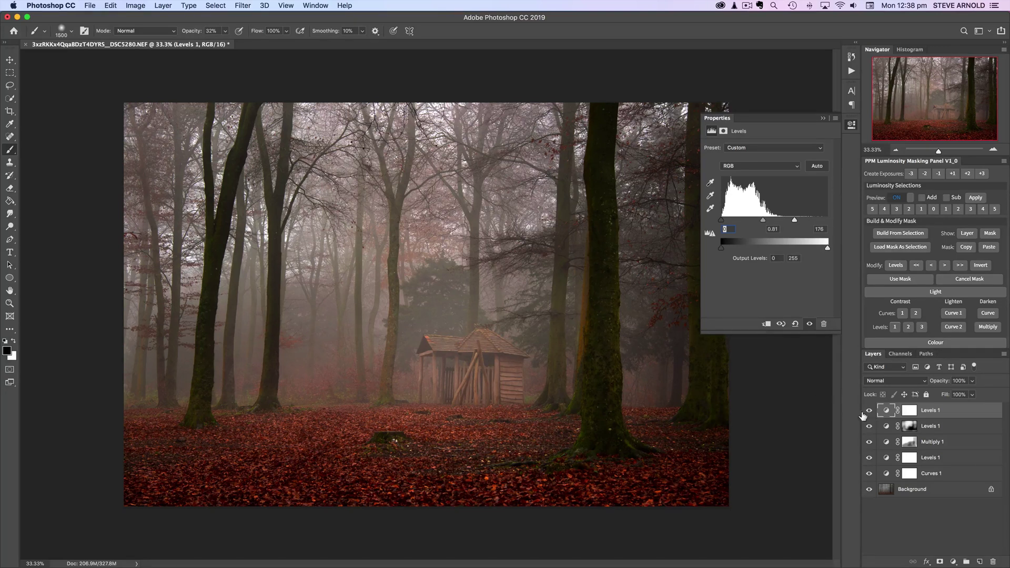
pyautogui.click(868, 411)
pyautogui.click(868, 411)
pyautogui.click(868, 411)
pyautogui.click(869, 411)
# Compare the brightening at 25% and 33.3% zoom, then select the layer's mask.
pyautogui.click(895, 150)
pyautogui.click(895, 149)
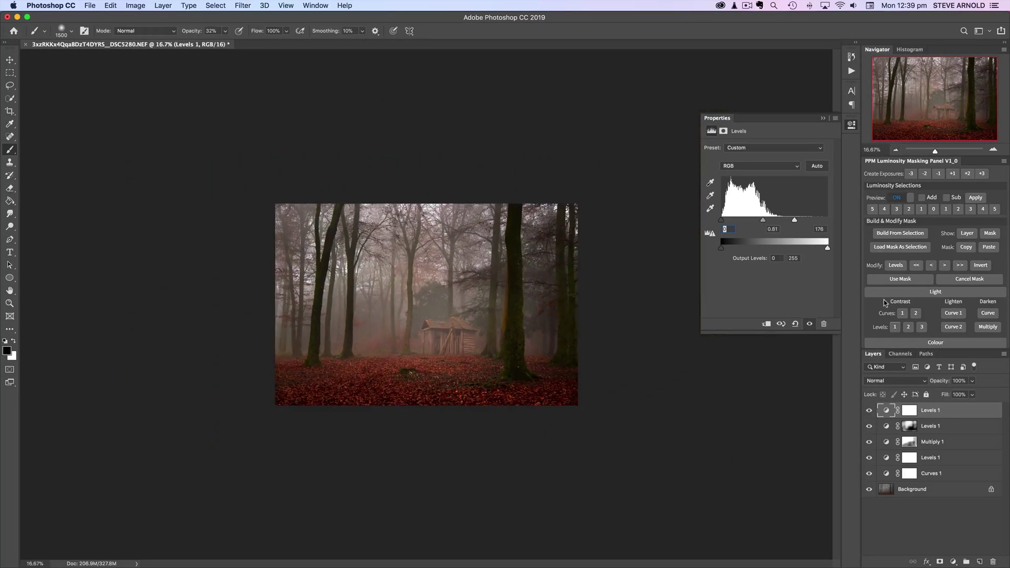
pyautogui.click(869, 411)
pyautogui.click(992, 150)
pyautogui.click(868, 411)
pyautogui.click(868, 411)
pyautogui.click(868, 411)
pyautogui.click(868, 411)
pyautogui.click(992, 150)
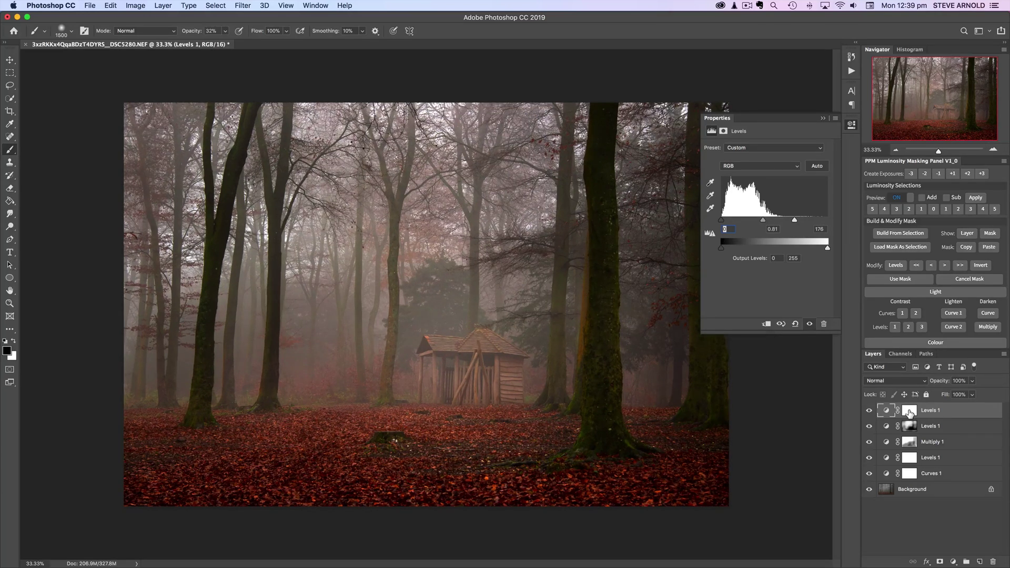
pyautogui.click(909, 411)
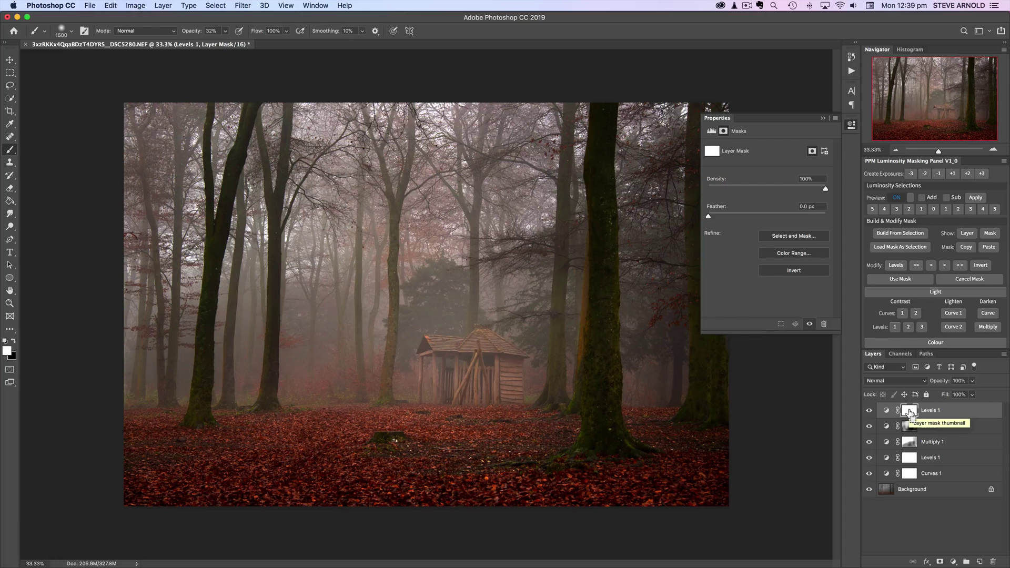
# Invert the Levels mask and paint white over the hut, then at 23% opacity across the foreground leaves.
pyautogui.press('super+i')
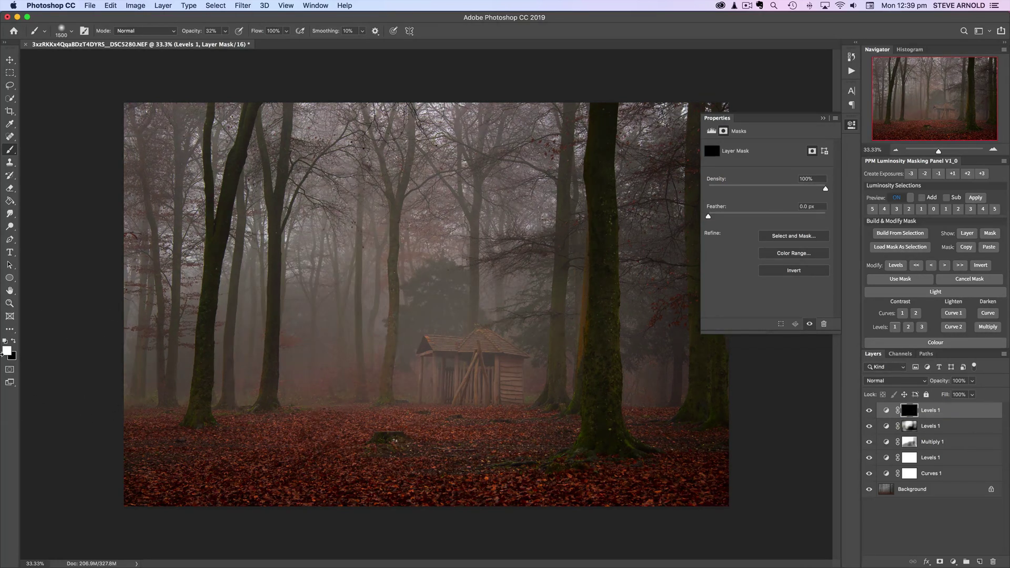
pyautogui.moveTo(526, 337)
pyautogui.mouseDown()
pyautogui.moveTo(563, 378)
pyautogui.moveTo(427, 370)
pyautogui.moveTo(526, 358)
pyautogui.moveTo(400, 399)
pyautogui.moveTo(473, 379)
pyautogui.moveTo(478, 403)
pyautogui.moveTo(504, 384)
pyautogui.moveTo(473, 406)
pyautogui.moveTo(430, 410)
pyautogui.mouseUp()
pyautogui.moveTo(196, 32); pyautogui.dragTo(191, 35)
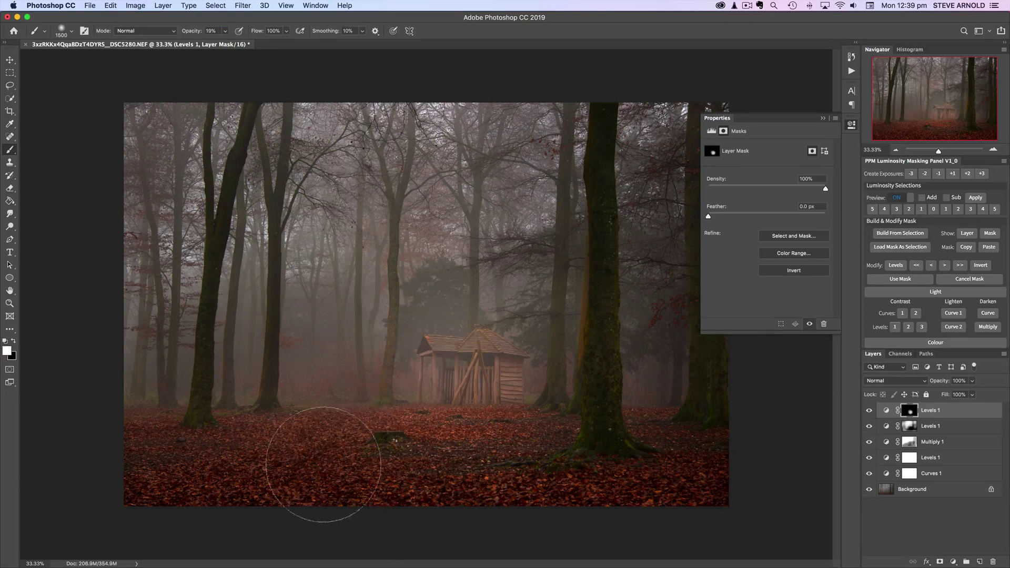
pyautogui.moveTo(202, 476)
pyautogui.mouseDown()
pyautogui.moveTo(560, 456)
pyautogui.moveTo(474, 445)
pyautogui.moveTo(503, 463)
pyautogui.moveTo(660, 485)
pyautogui.moveTo(660, 463)
pyautogui.moveTo(676, 491)
pyautogui.mouseUp()
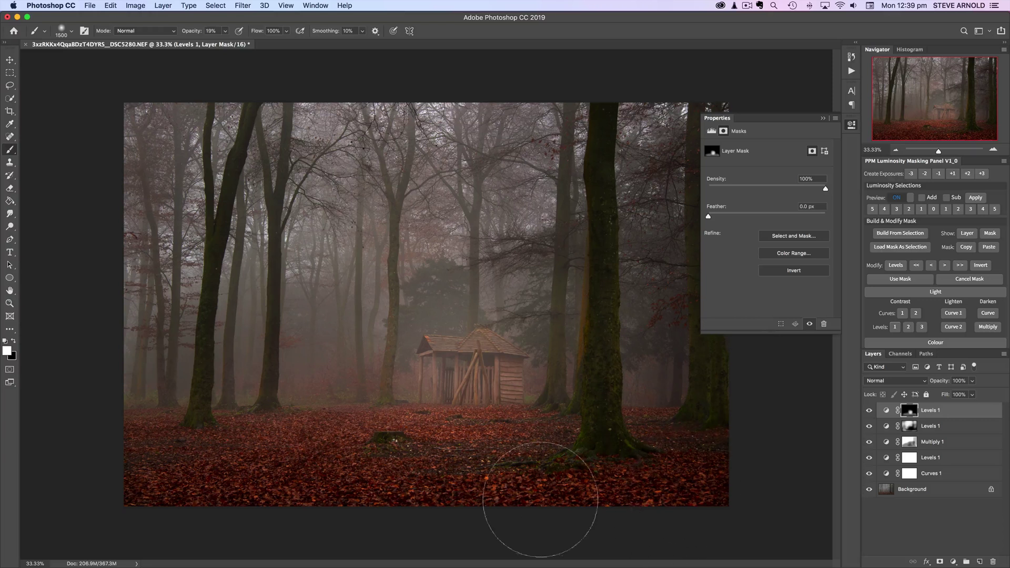
# Toggle the brightening layer to compare the hut with and without it.
pyautogui.click(869, 410)
pyautogui.click(869, 410)
pyautogui.click(868, 410)
pyautogui.click(868, 411)
pyautogui.click(868, 411)
pyautogui.click(869, 411)
# Shrink the brush to 500, recheck the hut, then set brush opacity to 100% and the colour to black.
pyautogui.press('[')
pyautogui.press('[')
pyautogui.press('[')
pyautogui.press('[')
pyautogui.press('[')
pyautogui.press('[')
pyautogui.press('[')
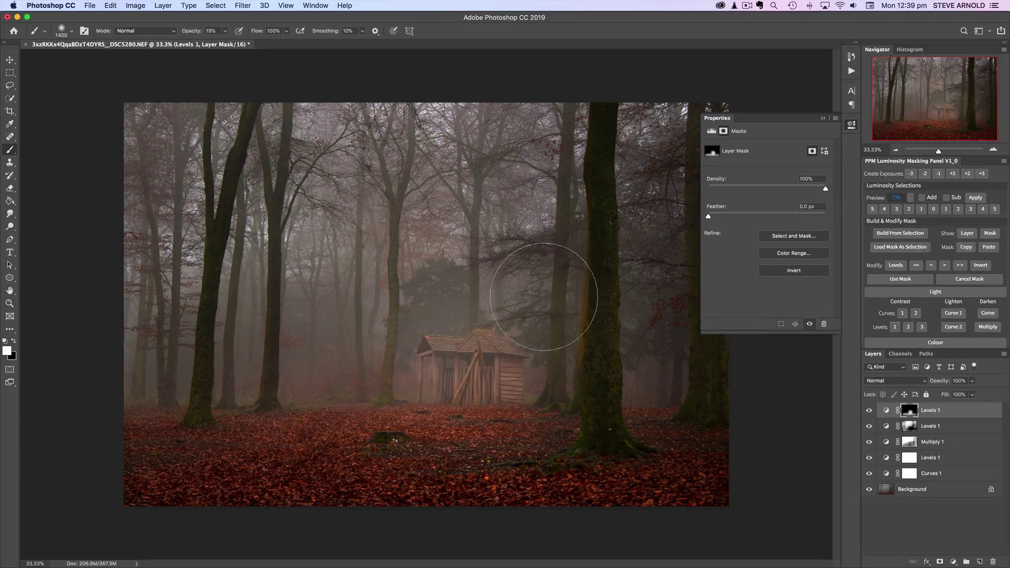
pyautogui.press('[')
pyautogui.press('[')
pyautogui.press('[')
pyautogui.click(868, 410)
pyautogui.click(869, 410)
pyautogui.click(869, 410)
pyautogui.click(869, 411)
pyautogui.moveTo(196, 31); pyautogui.dragTo(220, 33)
pyautogui.press('x')
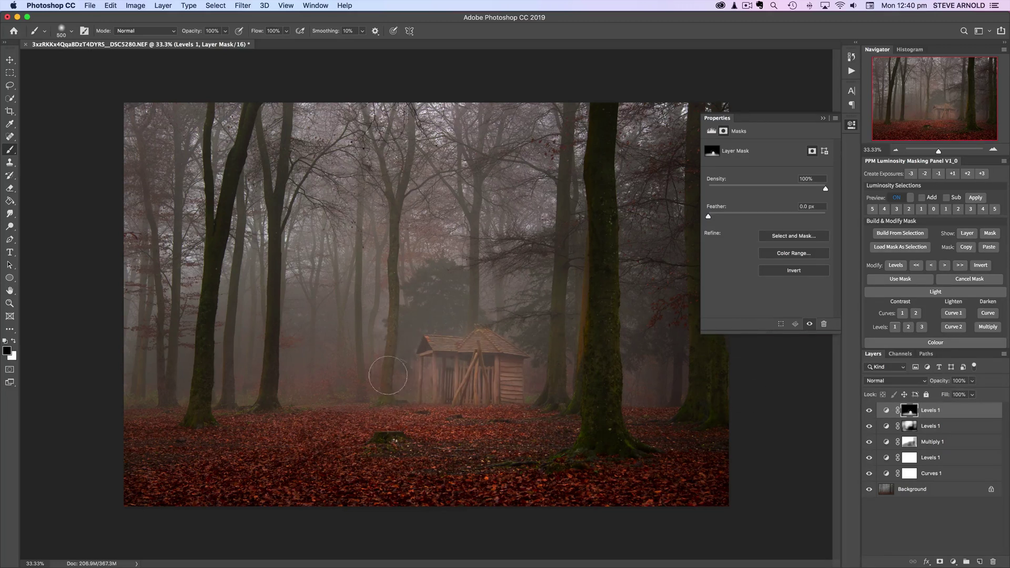
# Zoom the forest photo out to 6.25%, then back in to 50% to inspect the hut.
pyautogui.click(898, 151)
pyautogui.click(897, 152)
pyautogui.click(897, 153)
pyautogui.click(897, 152)
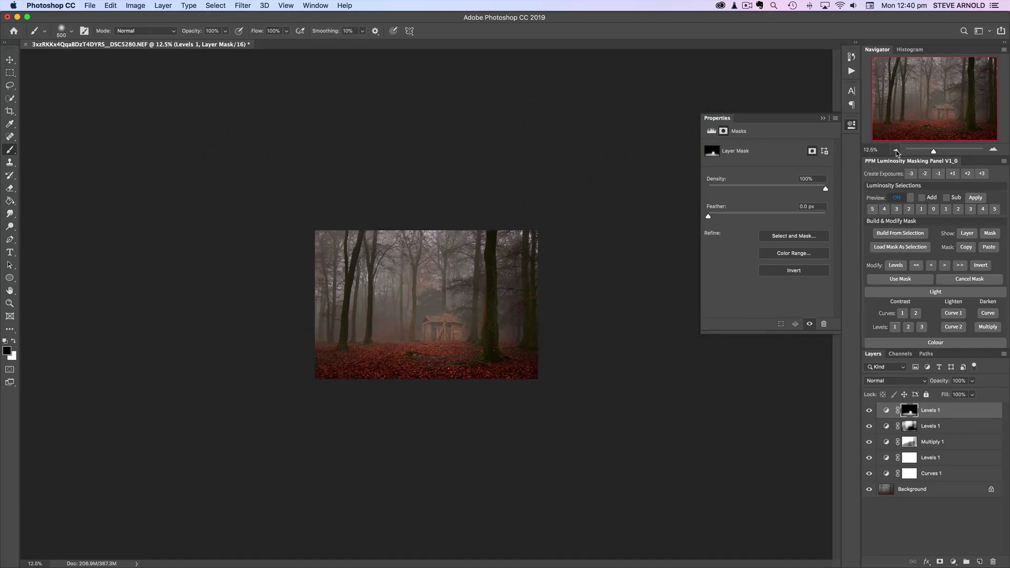
pyautogui.click(897, 153)
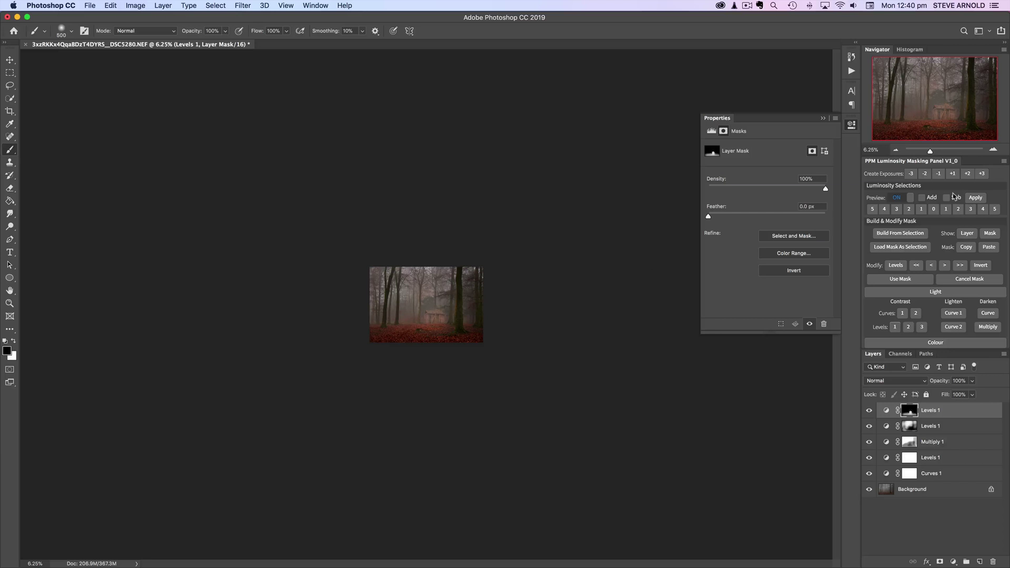
pyautogui.click(991, 151)
pyautogui.click(992, 151)
pyautogui.click(991, 151)
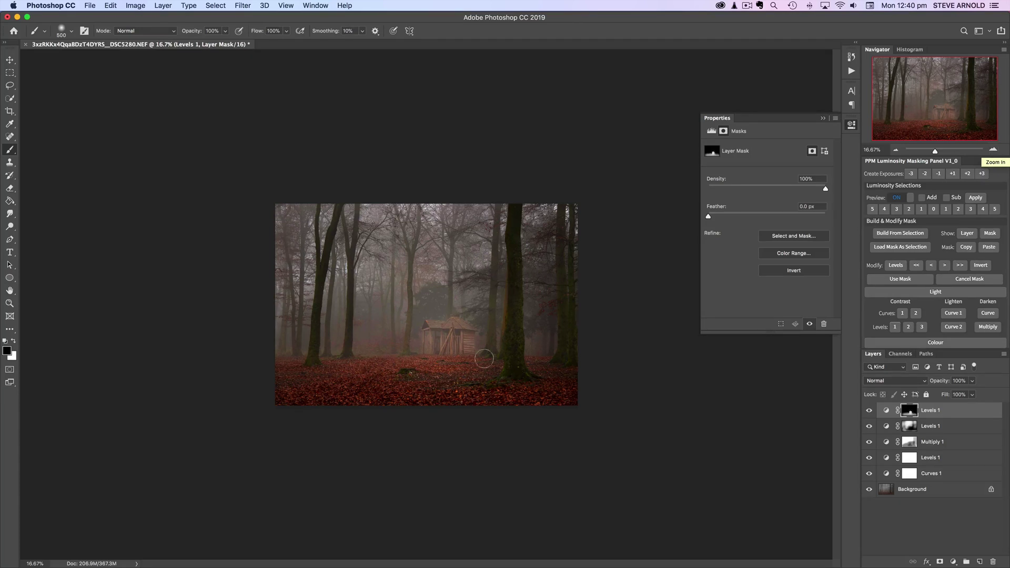
pyautogui.click(895, 150)
pyautogui.click(991, 151)
pyautogui.click(991, 151)
pyautogui.click(991, 151)
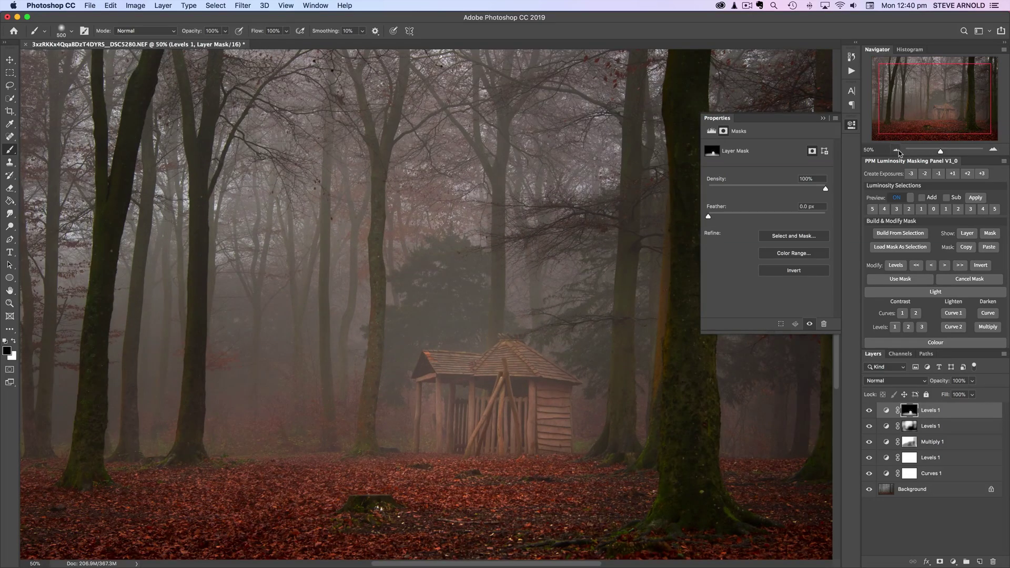
# Zoom out to a tiny preview and back to 33.33%, then close the mask properties.
pyautogui.click(896, 150)
pyautogui.click(896, 151)
pyautogui.click(896, 151)
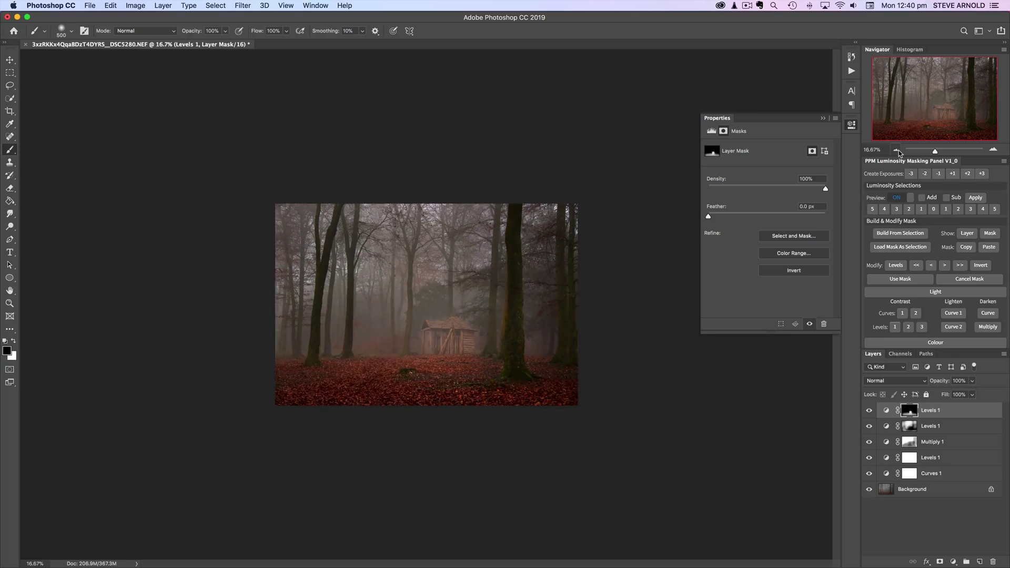
pyautogui.click(896, 151)
pyautogui.click(897, 150)
pyautogui.click(897, 150)
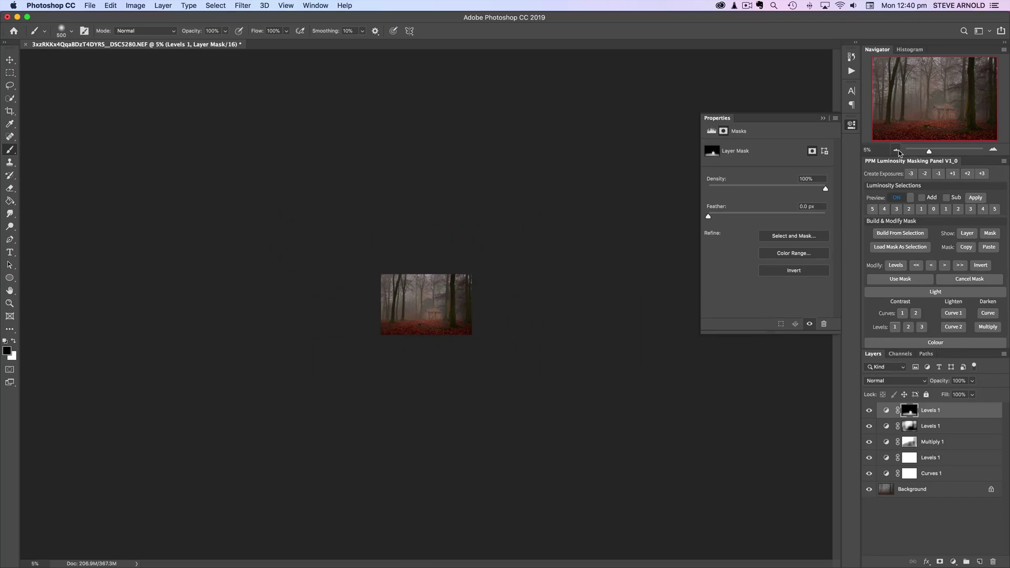
pyautogui.click(993, 150)
pyautogui.click(993, 150)
pyautogui.click(992, 150)
pyautogui.click(992, 150)
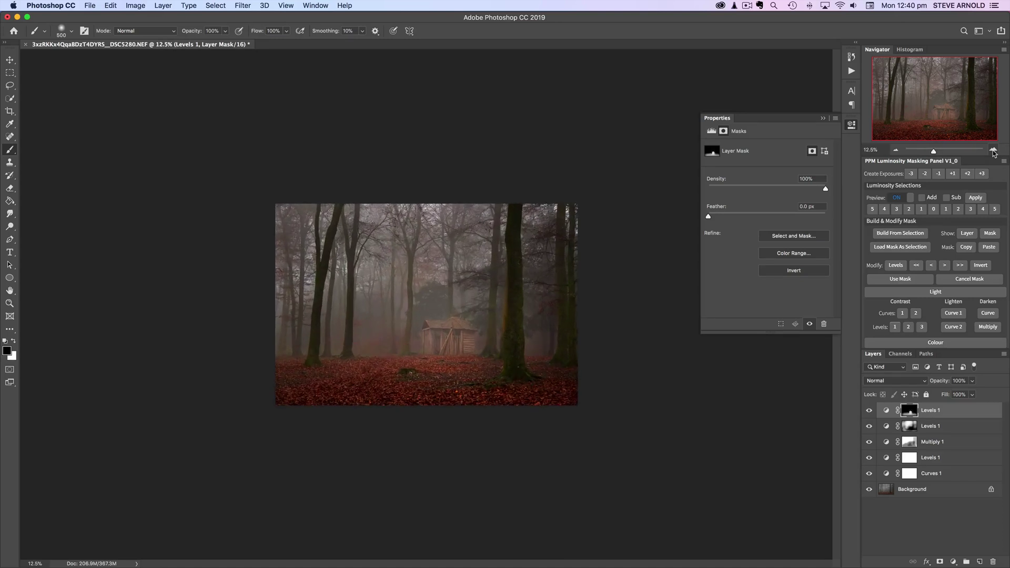
pyautogui.click(993, 150)
pyautogui.click(993, 150)
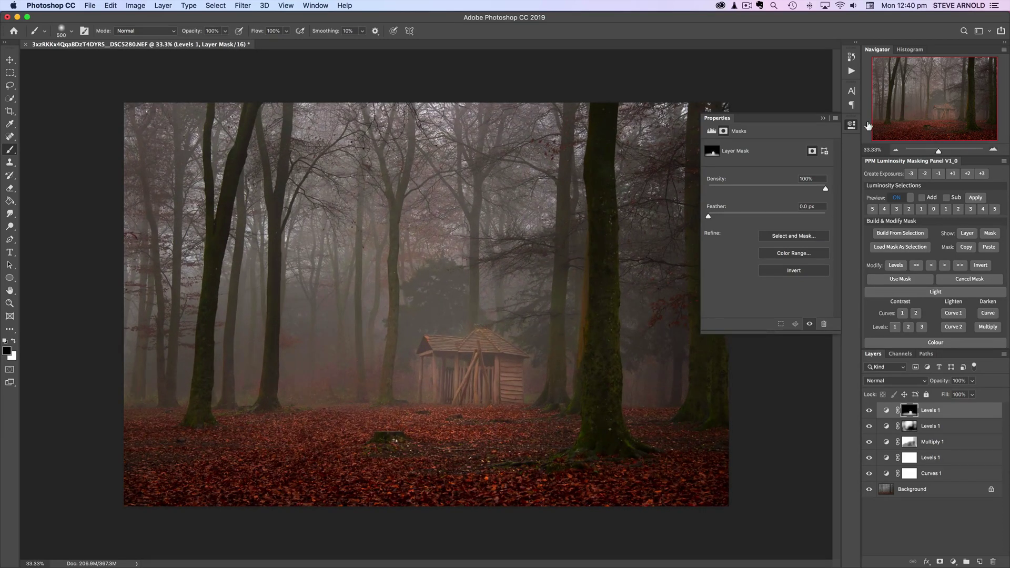
pyautogui.click(851, 125)
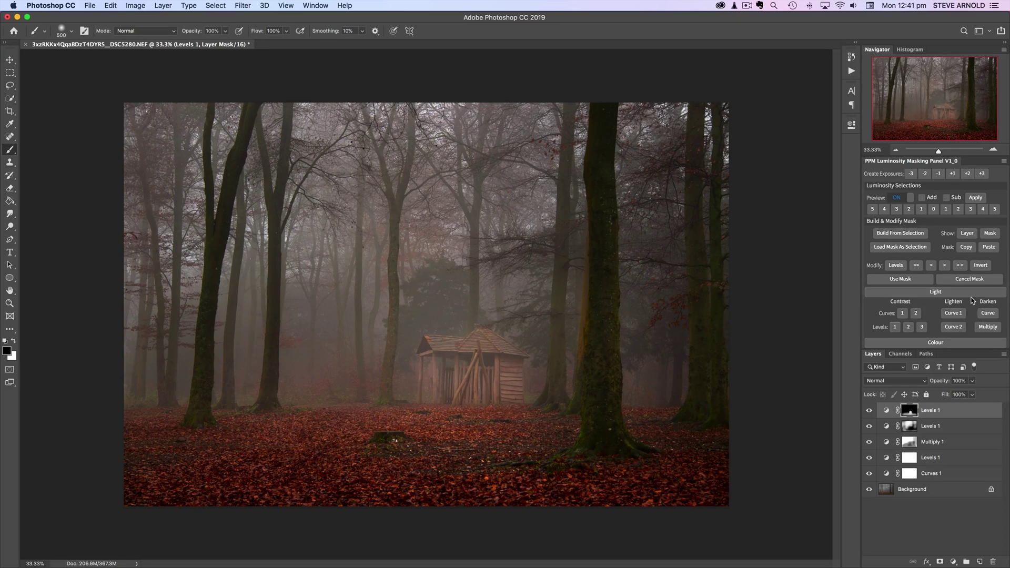
# Add a Contrast Vignette layer, enlarge the brush to 1300, and lift the curve's black point to 16.
pyautogui.scroll(-3, 967, 261)
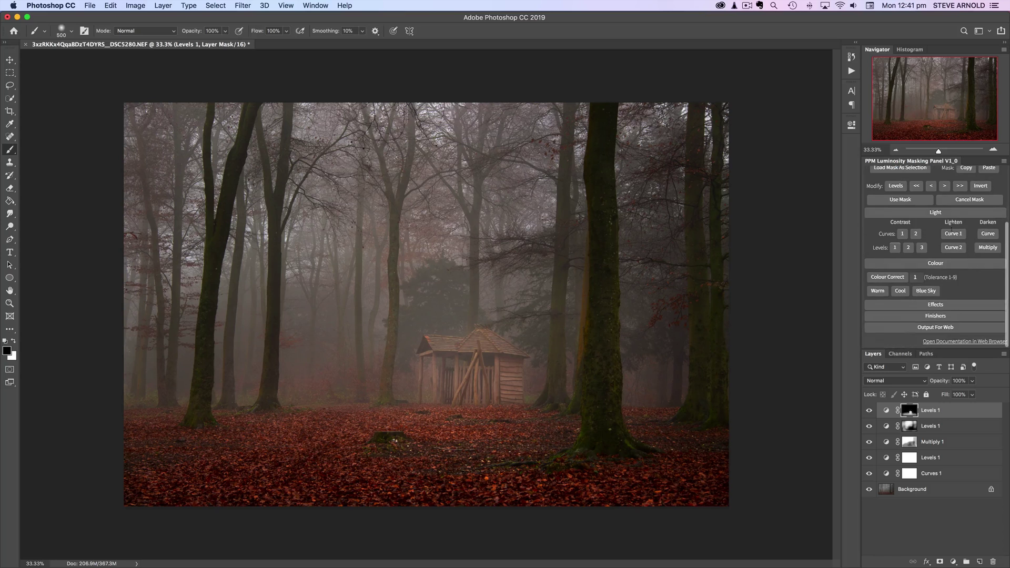
pyautogui.click(924, 308)
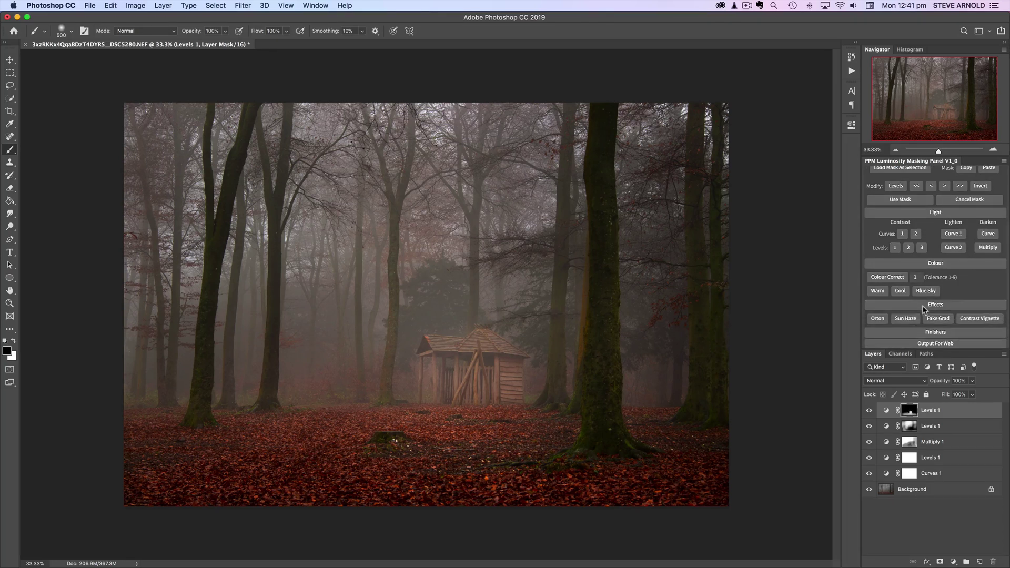
pyautogui.scroll(-1, 959, 304)
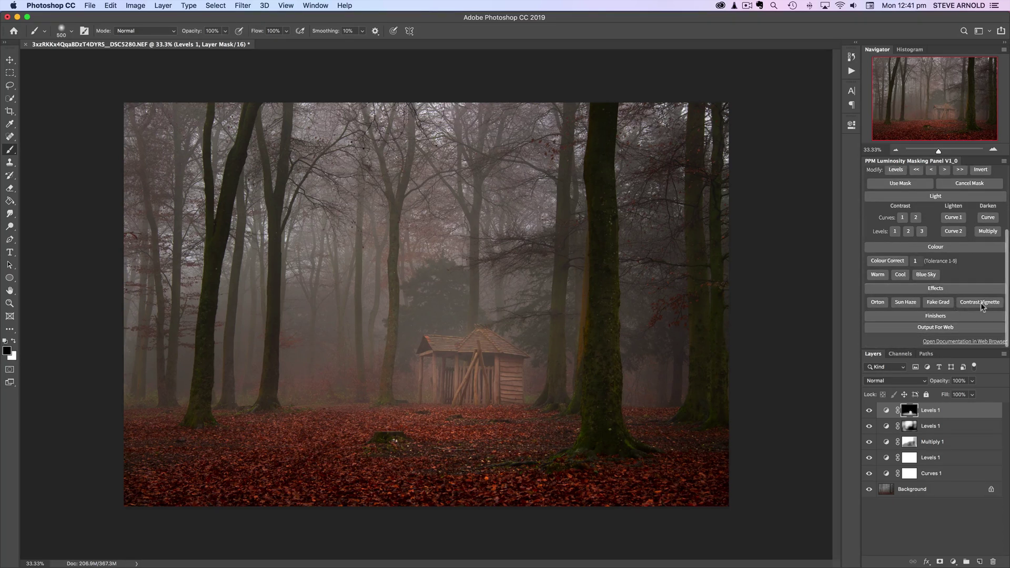
pyautogui.click(980, 302)
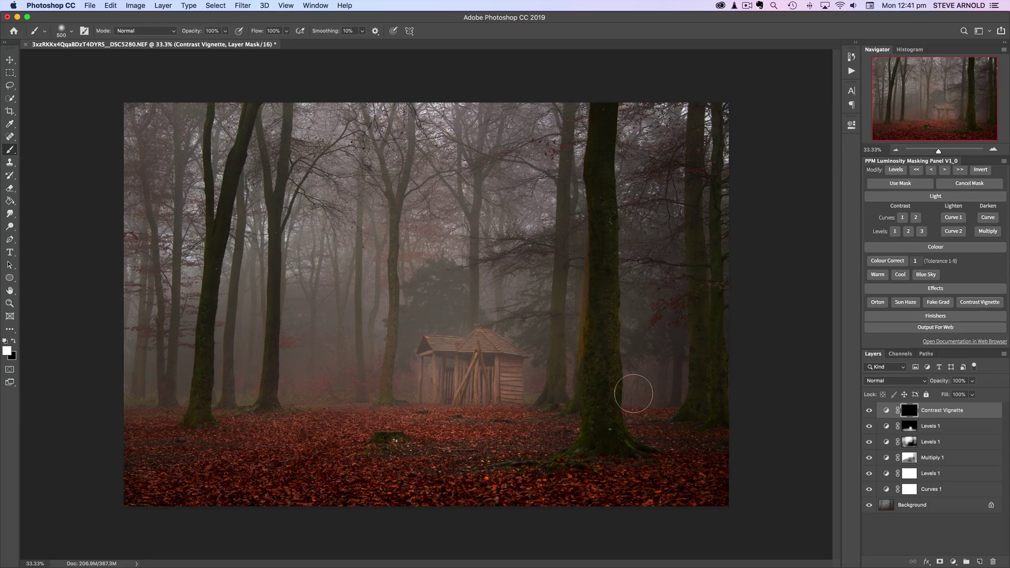
pyautogui.press(']')
pyautogui.press(']')
pyautogui.press(']')
pyautogui.press(']')
pyautogui.press(']')
pyautogui.press(']')
pyautogui.press(']')
pyautogui.press(']')
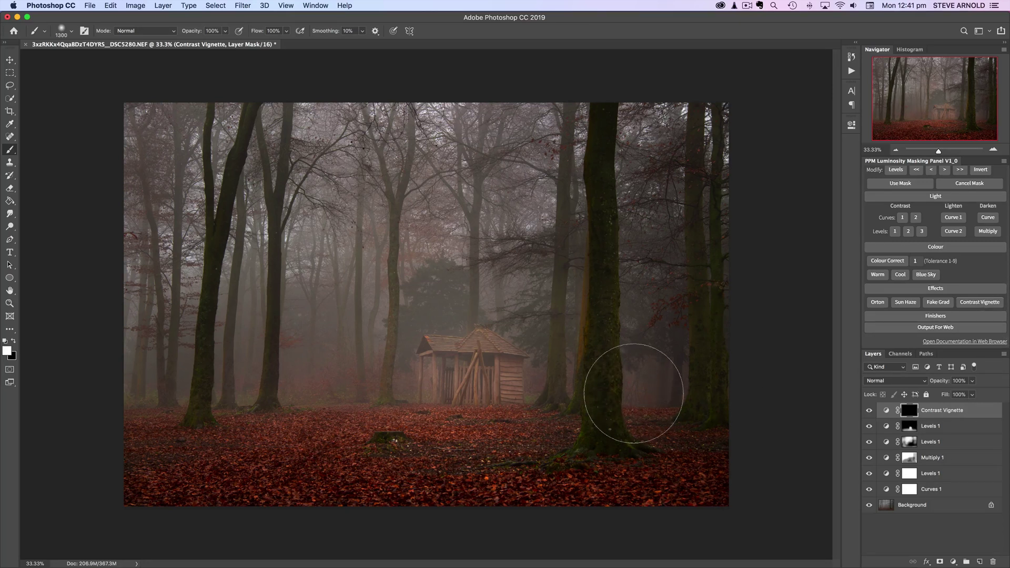
pyautogui.doubleClick(886, 411)
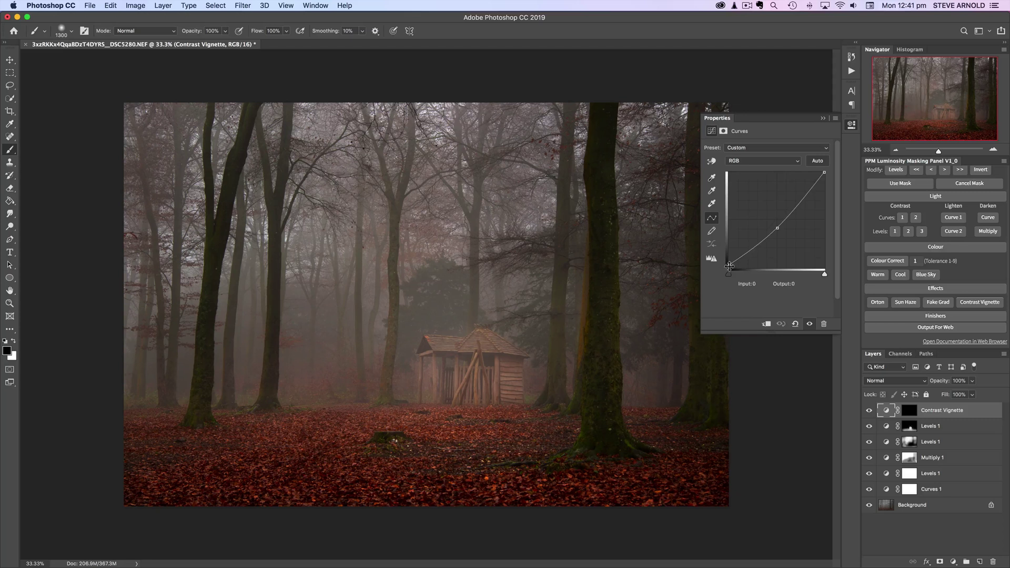
pyautogui.moveTo(728, 264); pyautogui.dragTo(728, 260)
# Paint the vignette mask along the top and left edges with a 2100 brush at one-third opacity.
pyautogui.click(908, 411)
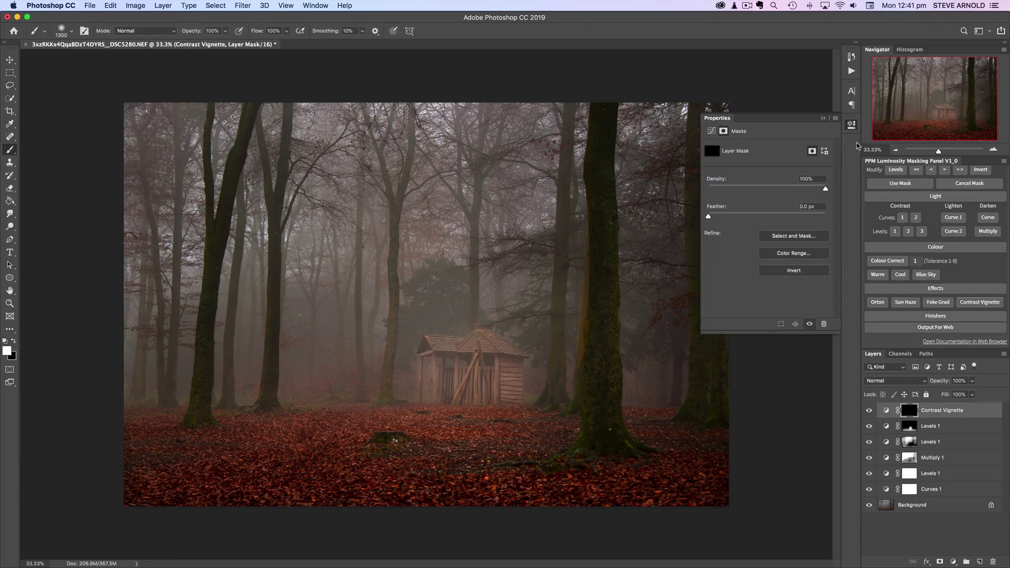
pyautogui.click(851, 125)
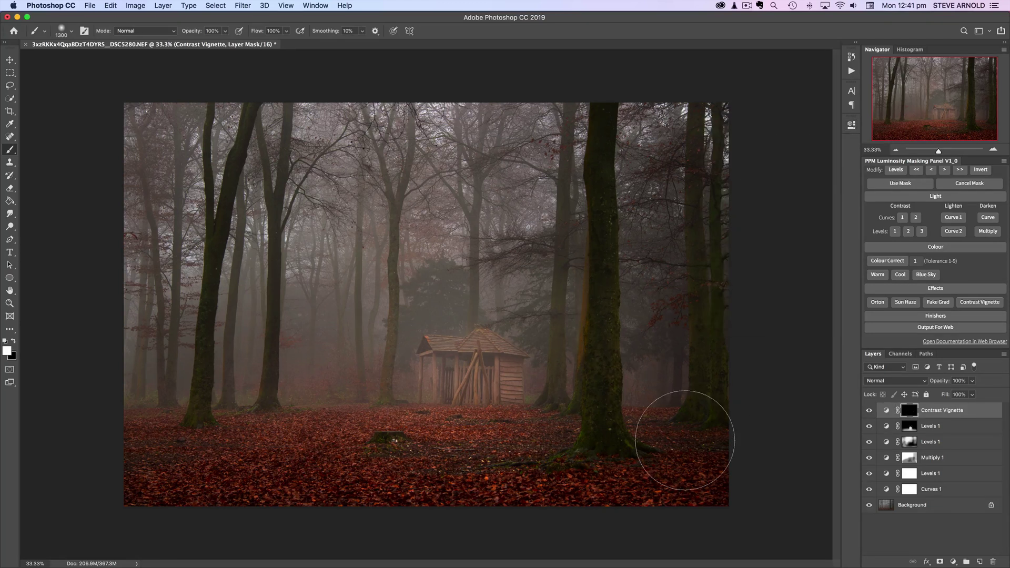
pyautogui.press(']')
pyautogui.press(']')
pyautogui.press(']')
pyautogui.click(896, 150)
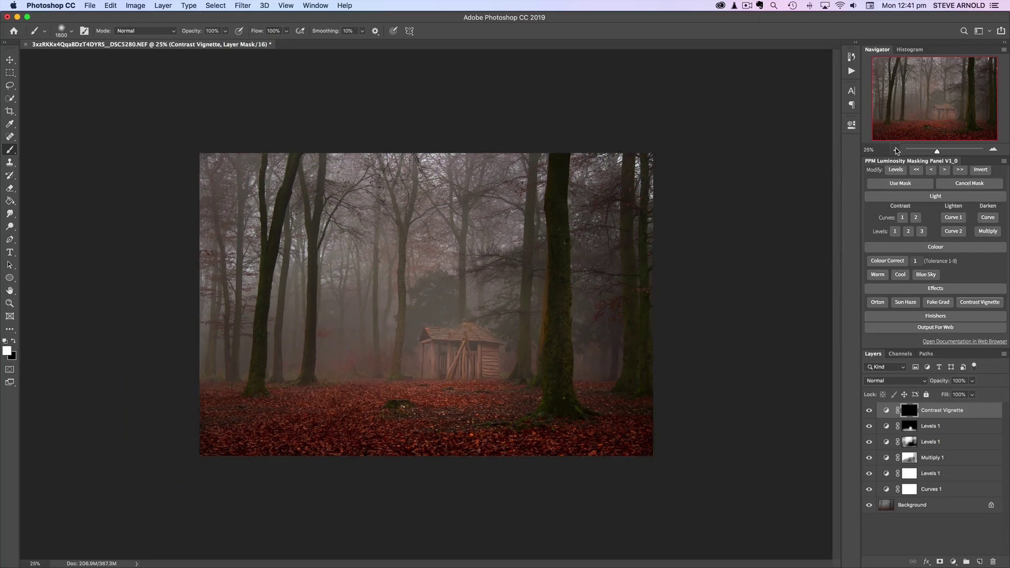
pyautogui.click(896, 150)
pyautogui.press(']')
pyautogui.press(']')
pyautogui.press(']')
pyautogui.press(']')
pyautogui.press(']')
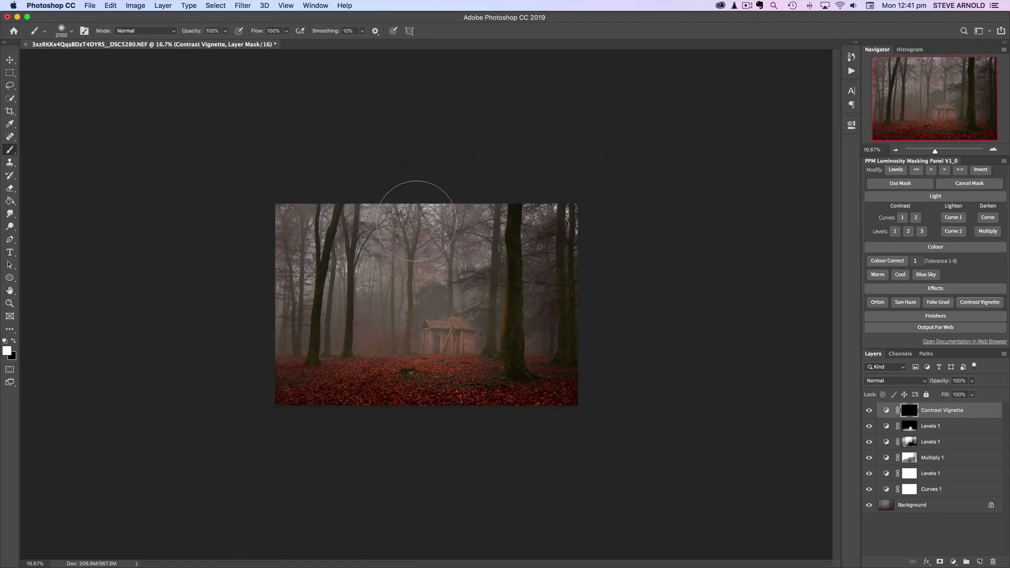
pyautogui.moveTo(185, 33); pyautogui.dragTo(153, 43)
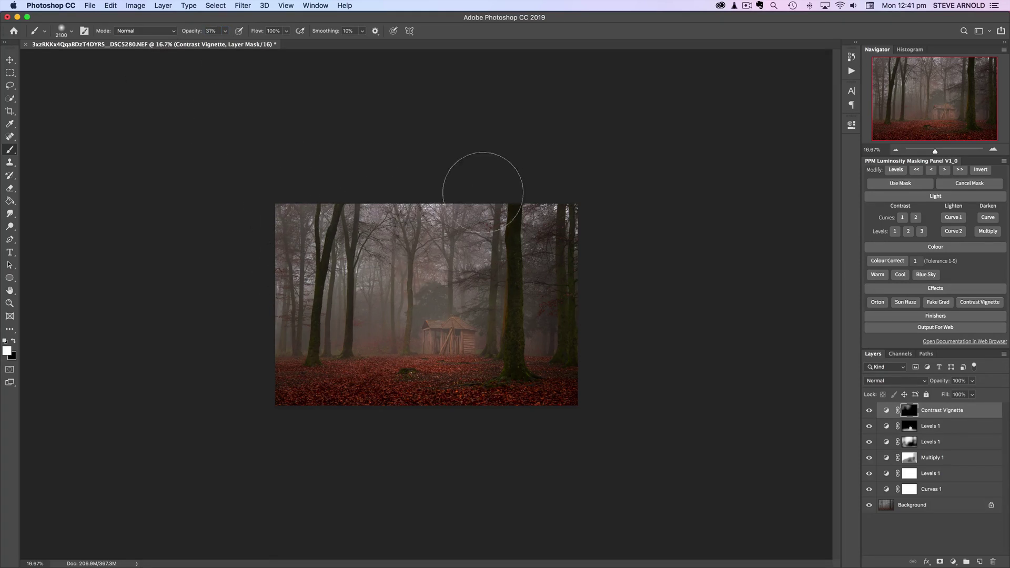
pyautogui.moveTo(486, 192)
pyautogui.mouseDown()
pyautogui.moveTo(446, 208)
pyautogui.moveTo(440, 192)
pyautogui.moveTo(443, 239)
pyautogui.moveTo(364, 284)
pyautogui.moveTo(291, 280)
pyautogui.moveTo(287, 332)
pyautogui.moveTo(284, 270)
pyautogui.moveTo(269, 395)
pyautogui.moveTo(328, 460)
pyautogui.moveTo(299, 424)
pyautogui.moveTo(443, 438)
pyautogui.moveTo(345, 437)
pyautogui.moveTo(563, 433)
pyautogui.moveTo(612, 382)
pyautogui.moveTo(507, 428)
pyautogui.moveTo(567, 388)
pyautogui.moveTo(425, 419)
pyautogui.moveTo(396, 217)
pyautogui.mouseUp()
# Toggle the Contrast Vignette layer on and off to compare, then zoom in to 25%.
pyautogui.click(869, 411)
pyautogui.click(870, 411)
pyautogui.click(869, 411)
pyautogui.click(870, 411)
pyautogui.click(869, 411)
pyautogui.click(869, 412)
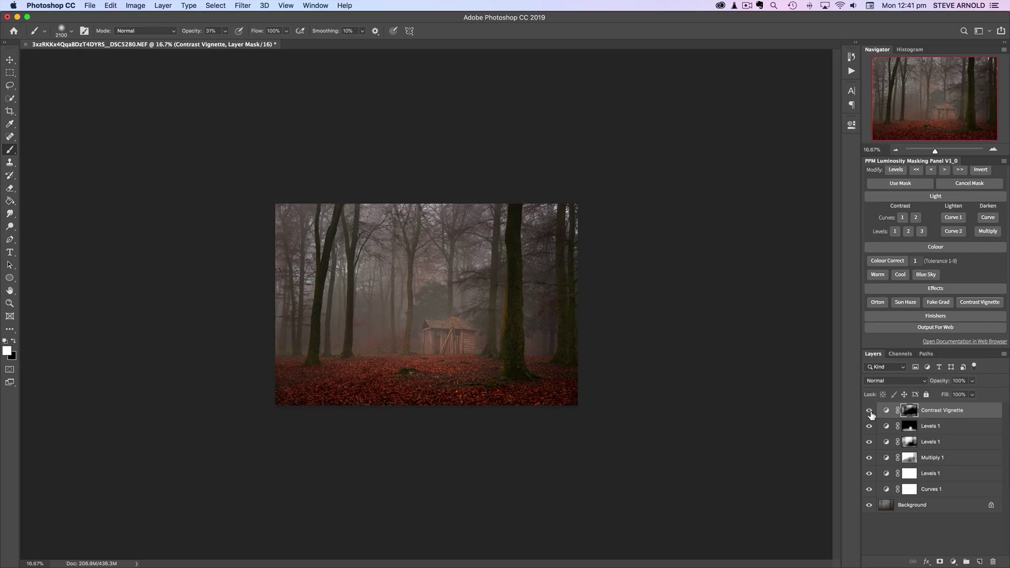
pyautogui.click(871, 413)
pyautogui.click(870, 413)
pyautogui.click(870, 414)
pyautogui.click(870, 413)
pyautogui.click(870, 413)
pyautogui.click(871, 413)
pyautogui.click(992, 151)
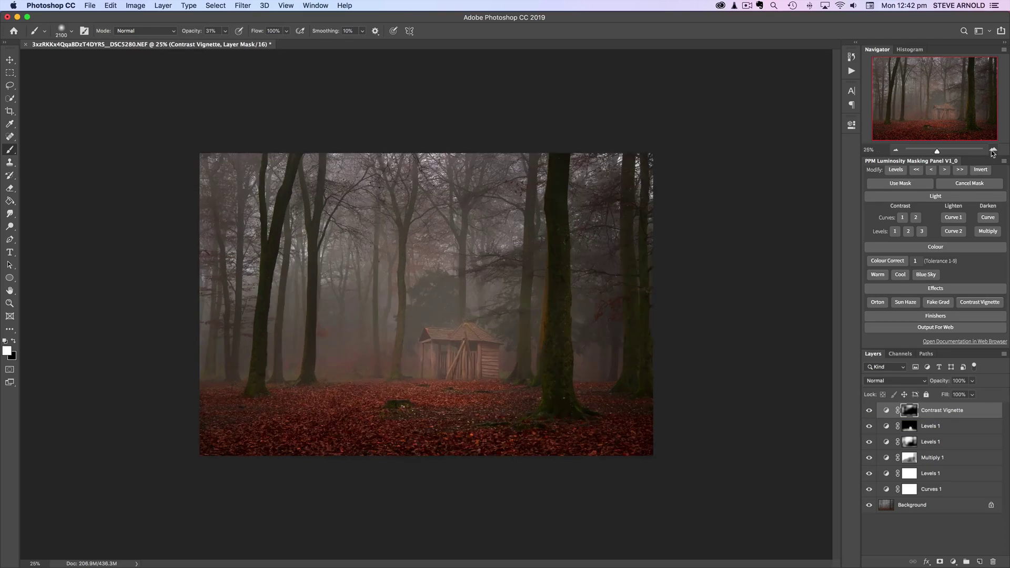
# Select the whole canvas, copy merged, and paste it as a new Layer 1.
pyautogui.click(993, 150)
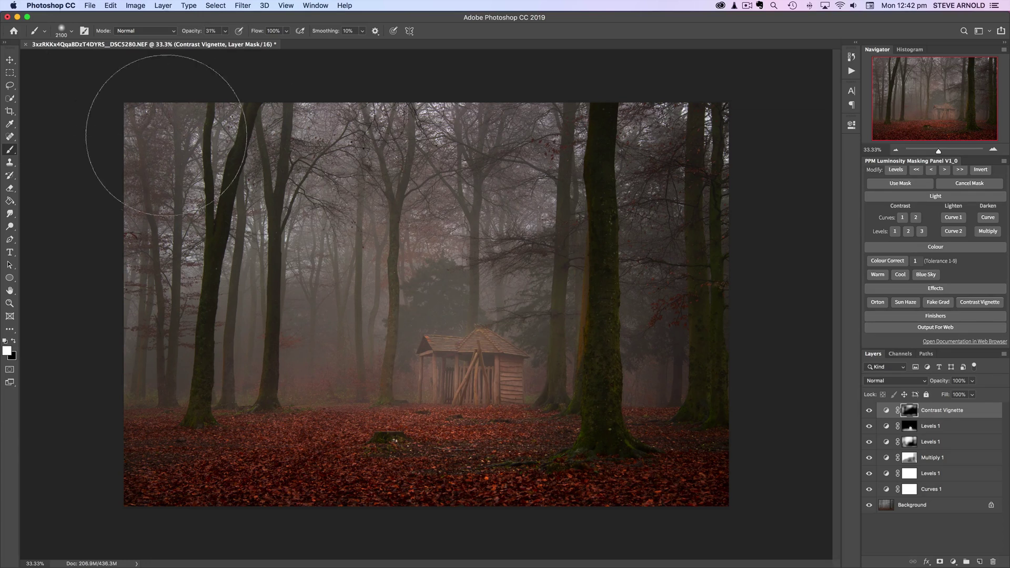
pyautogui.click(110, 5)
pyautogui.moveTo(131, 4)
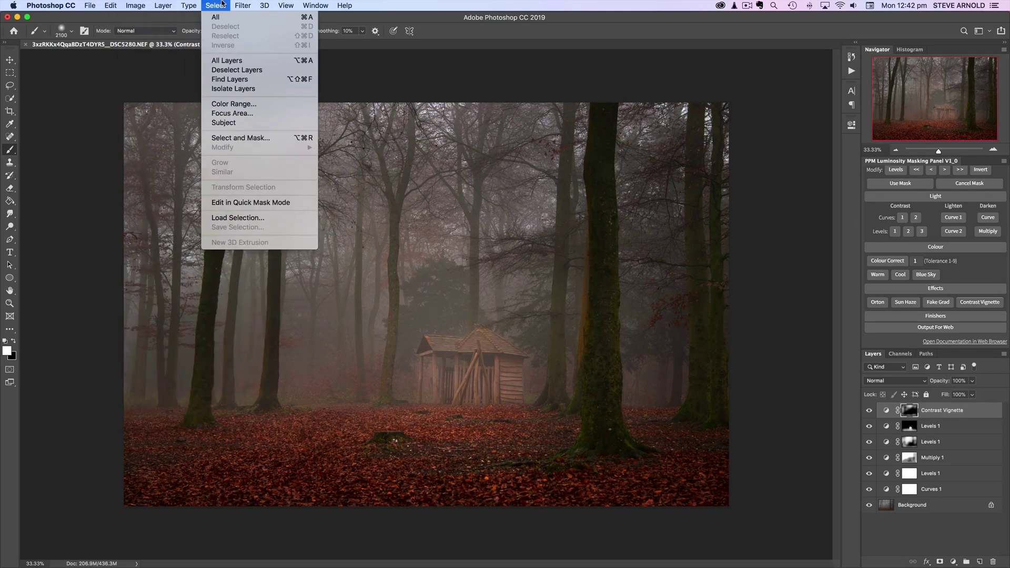
pyautogui.click(219, 17)
pyautogui.click(111, 5)
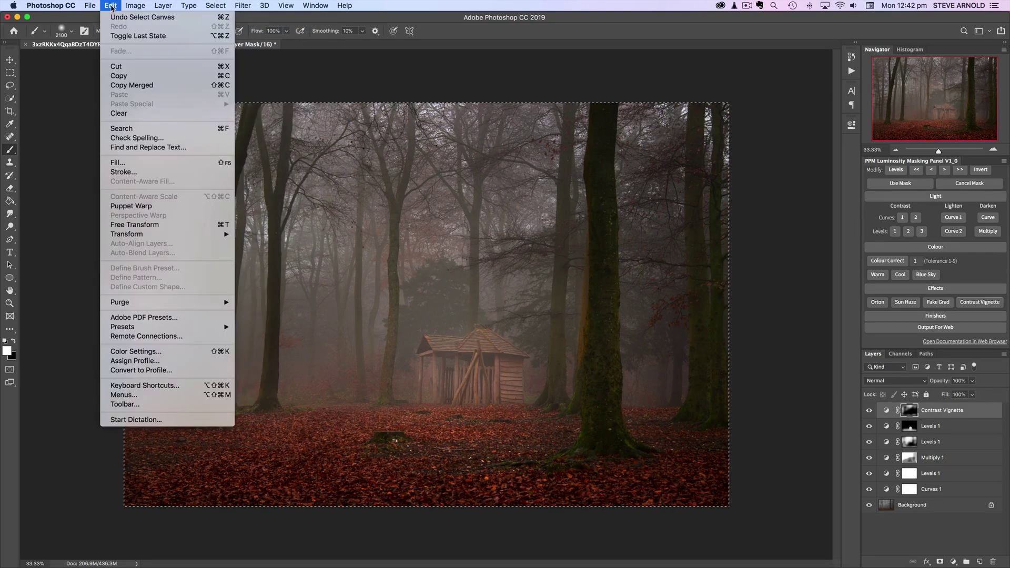
pyautogui.click(138, 85)
pyautogui.click(111, 6)
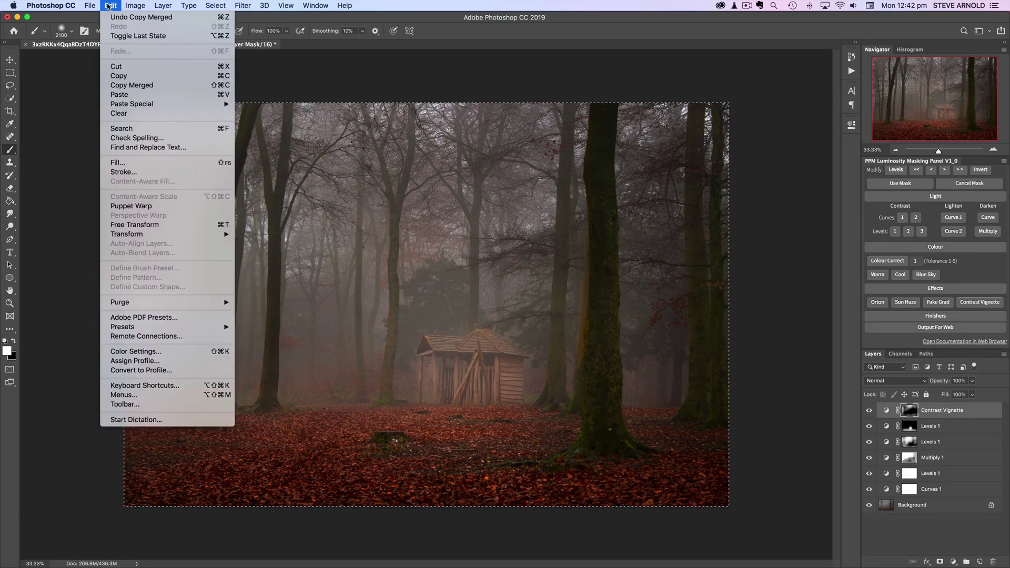
pyautogui.click(138, 94)
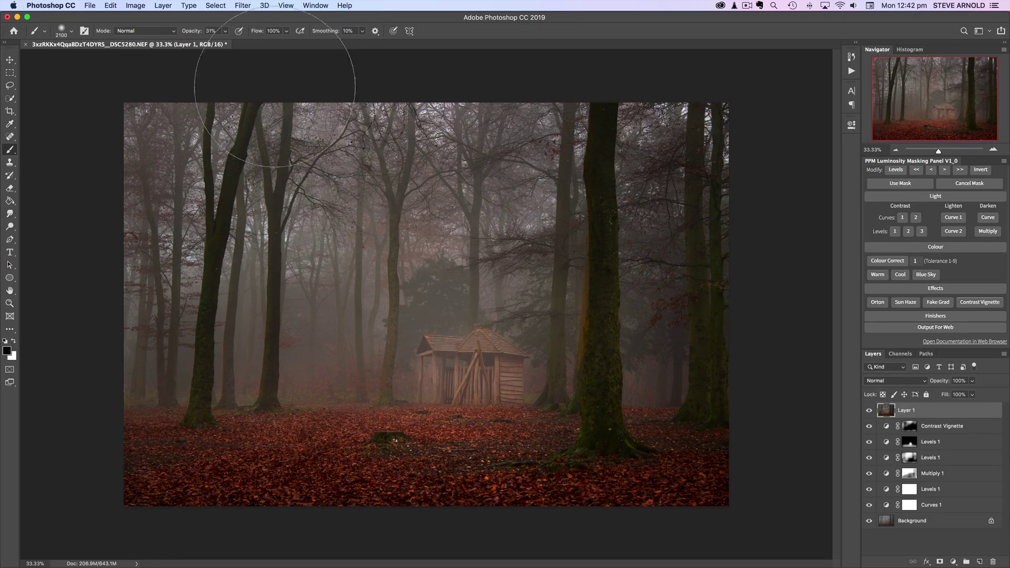
# Apply a High Pass filter with a 7.6-pixel radius to the merged layer.
pyautogui.click(244, 6)
pyautogui.moveTo(318, 207)
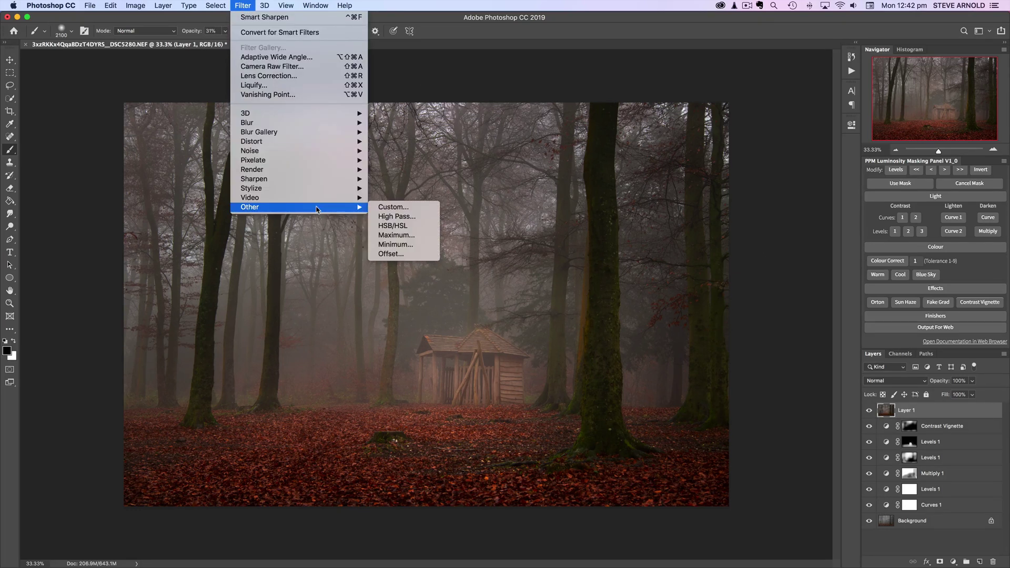
pyautogui.click(413, 219)
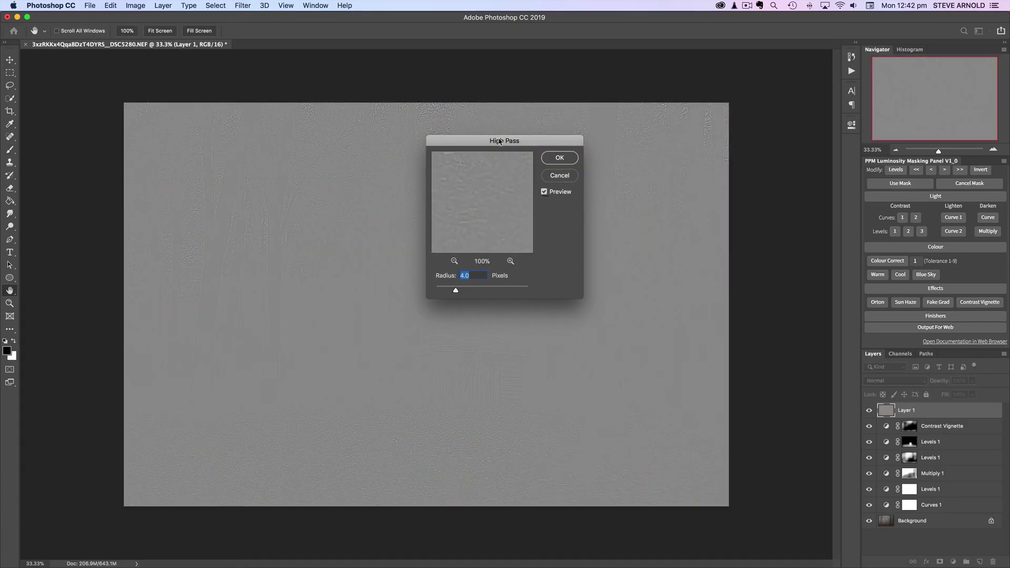
pyautogui.moveTo(501, 141); pyautogui.dragTo(682, 82)
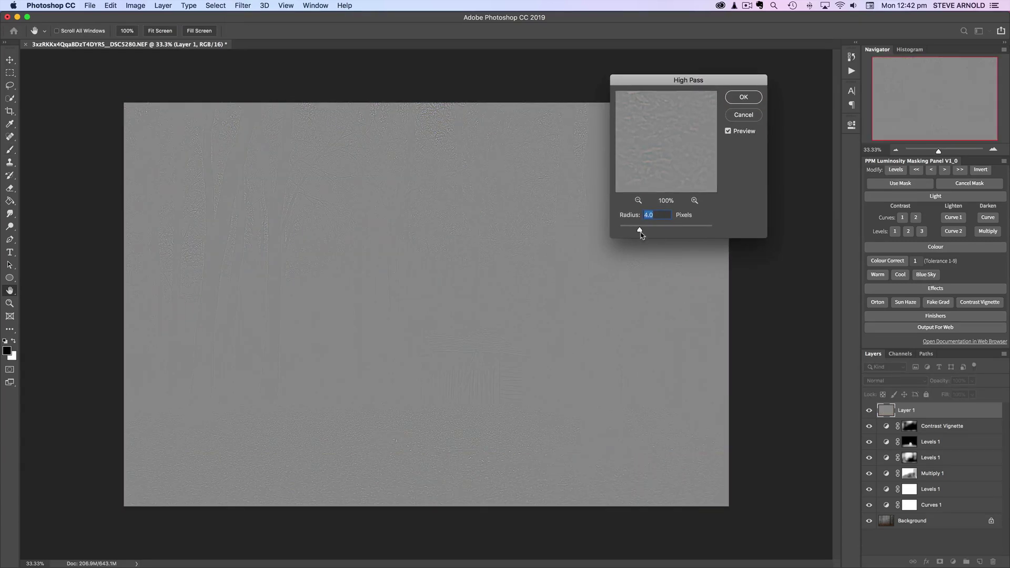
pyautogui.moveTo(639, 230); pyautogui.dragTo(650, 233)
# Confirm the High Pass, set Layer 1 to Overlay, and add an inverted black mask.
pyautogui.click(743, 97)
pyautogui.press('b')
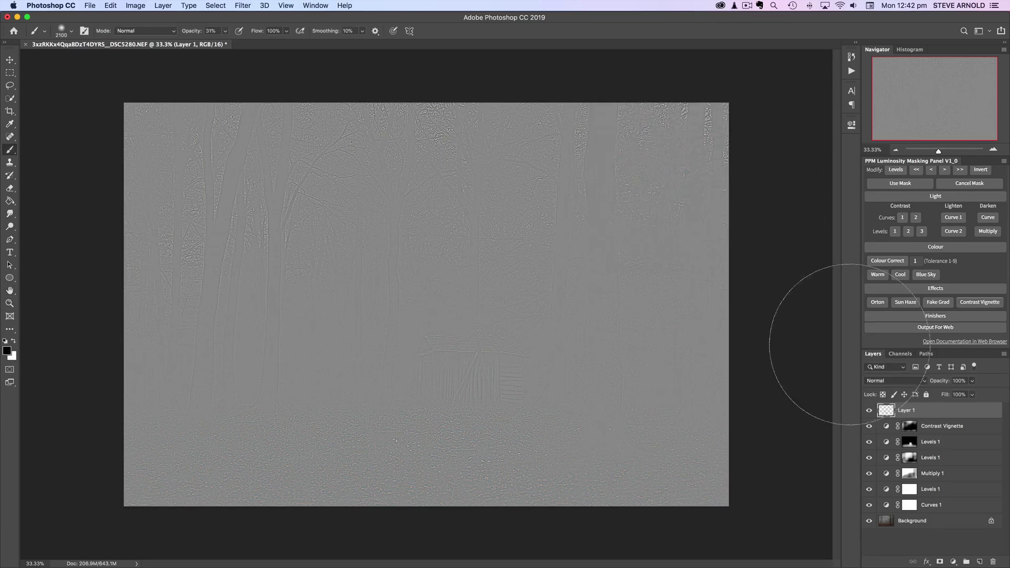
pyautogui.click(875, 380)
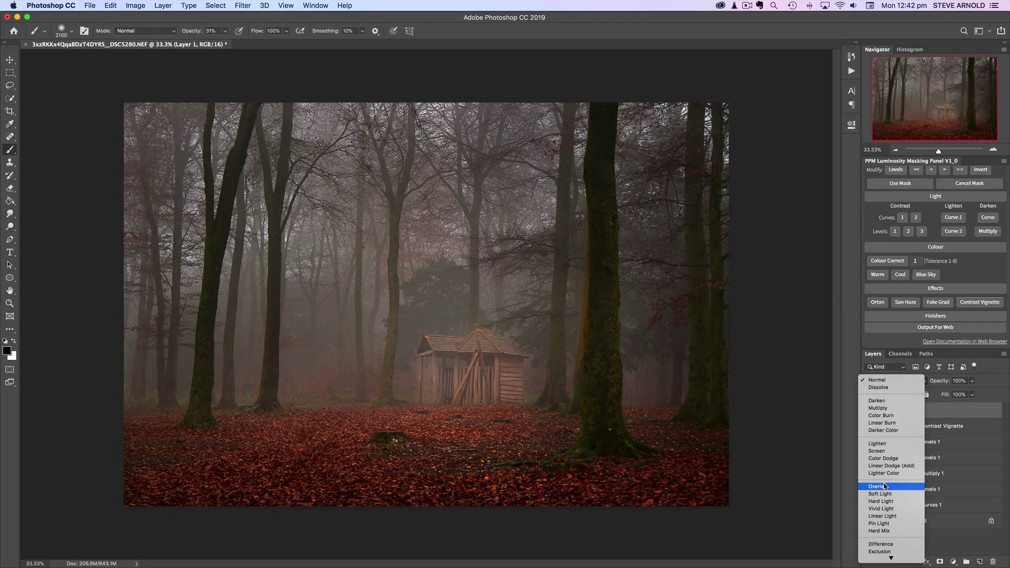
pyautogui.click(883, 486)
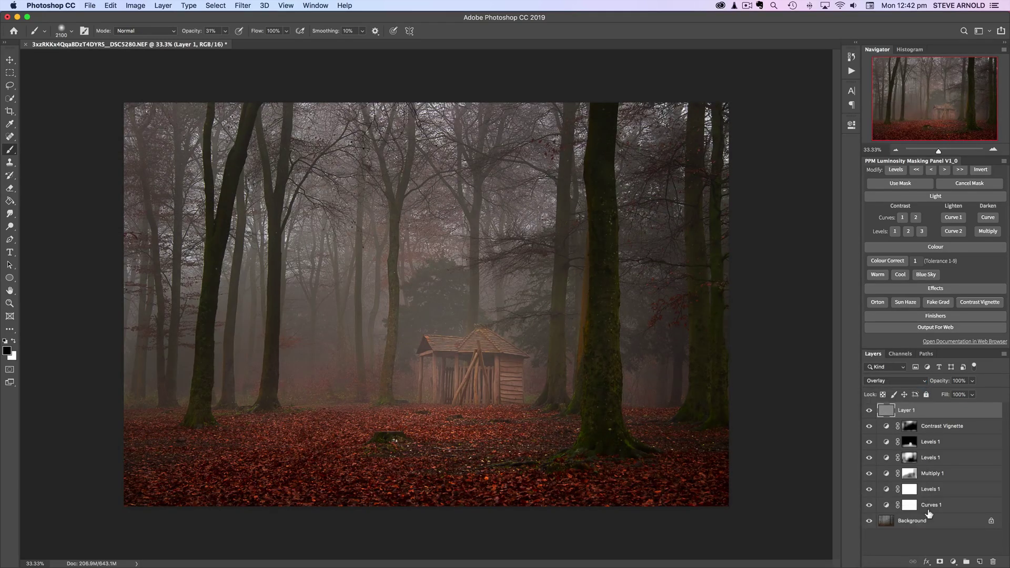
pyautogui.click(940, 562)
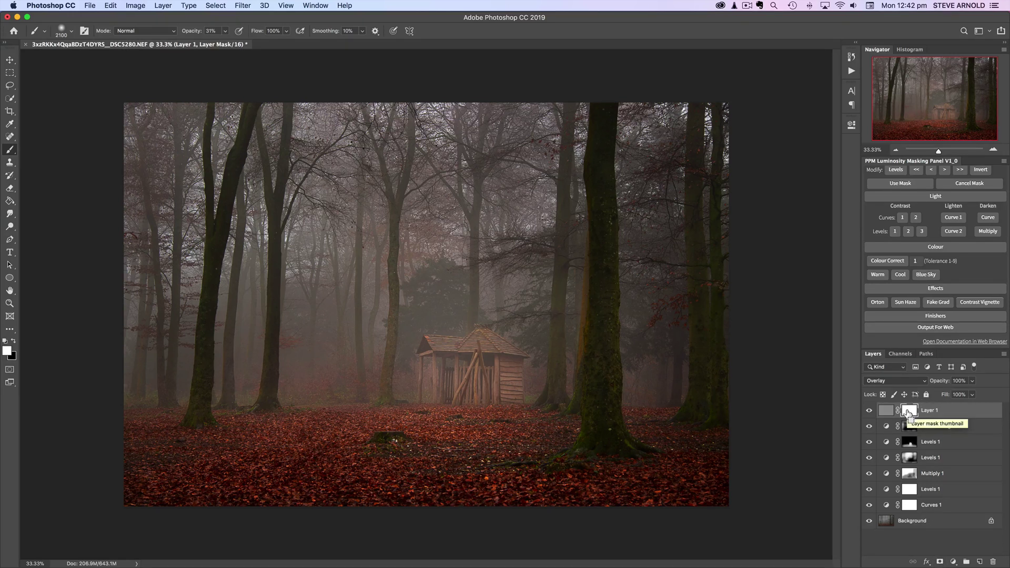
pyautogui.press('super+i')
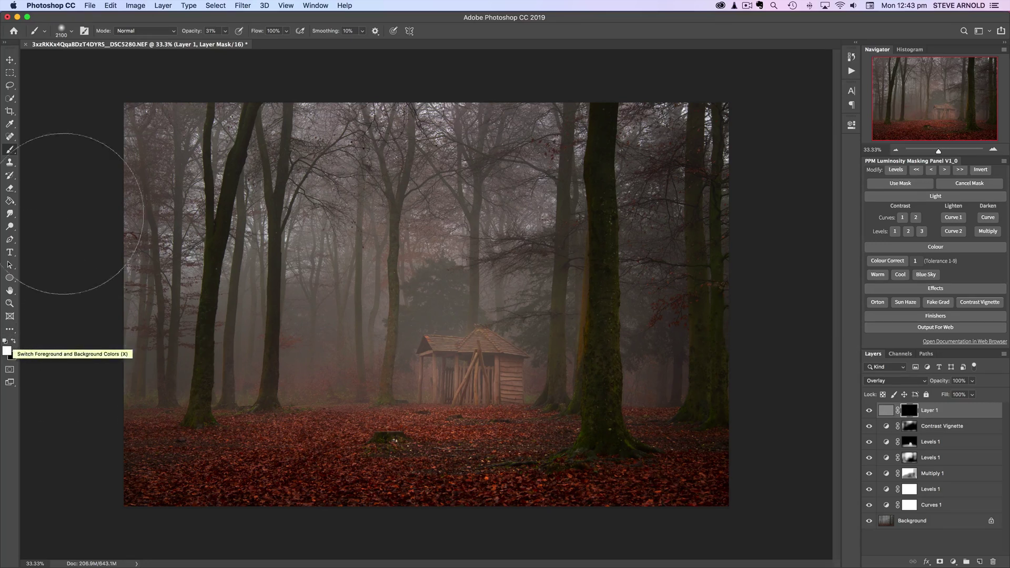
# Paint the sharpening back onto the hut with a smaller brush, then toggle Layer 1 to compare.
pyautogui.press('[')
pyautogui.press('[')
pyautogui.press('[')
pyautogui.press('[')
pyautogui.press('[')
pyautogui.press('[')
pyautogui.moveTo(489, 372)
pyautogui.mouseDown()
pyautogui.moveTo(468, 334)
pyautogui.moveTo(518, 356)
pyautogui.moveTo(473, 339)
pyautogui.moveTo(472, 364)
pyautogui.mouseUp()
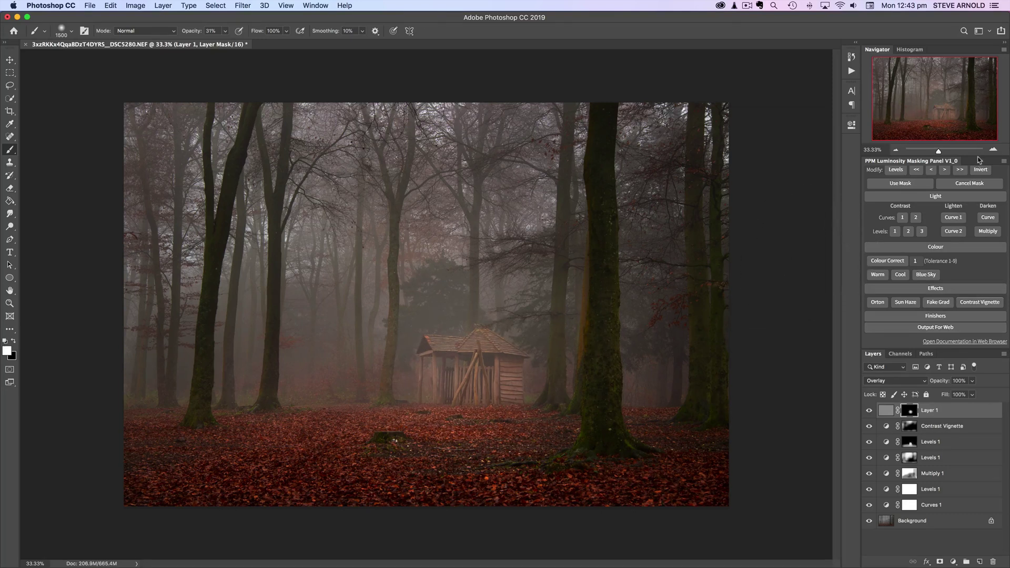
pyautogui.click(992, 150)
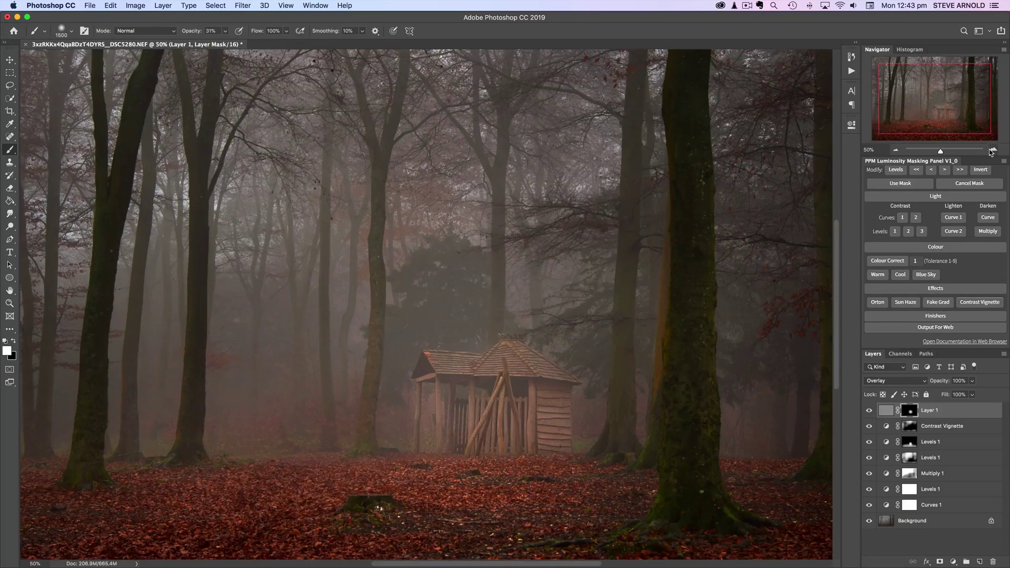
pyautogui.click(869, 410)
pyautogui.click(868, 410)
pyautogui.click(868, 410)
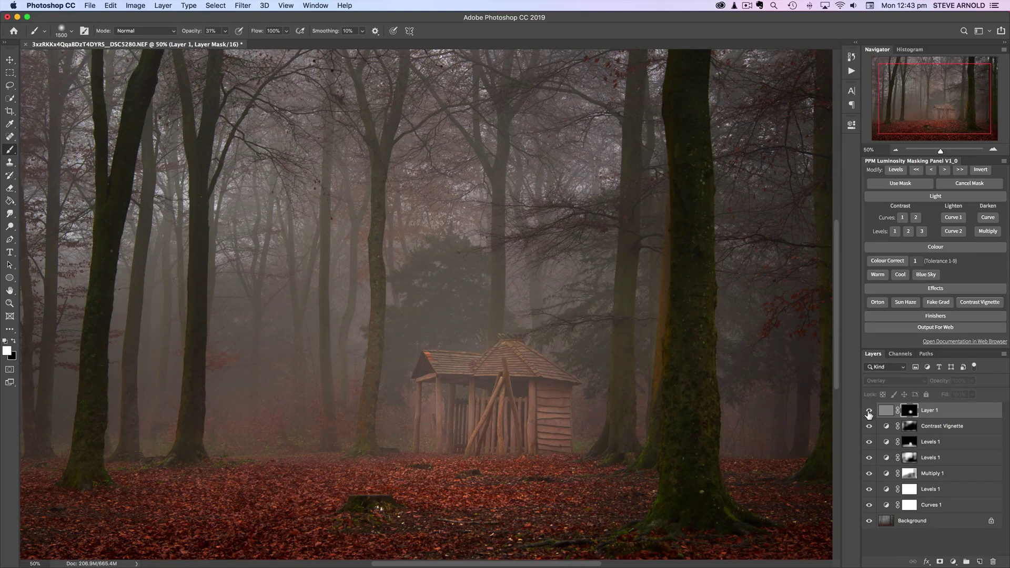
pyautogui.click(868, 410)
pyautogui.click(868, 410)
# Hide the Layer 1 sharpening and expand Finishers to reach the Cloud Dramatiser button.
pyautogui.click(868, 410)
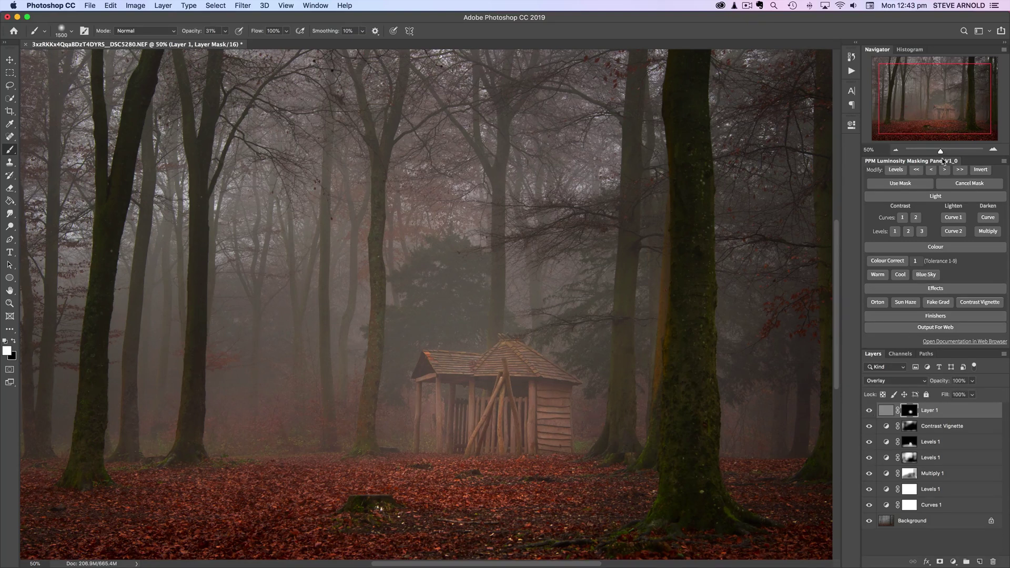
pyautogui.click(896, 150)
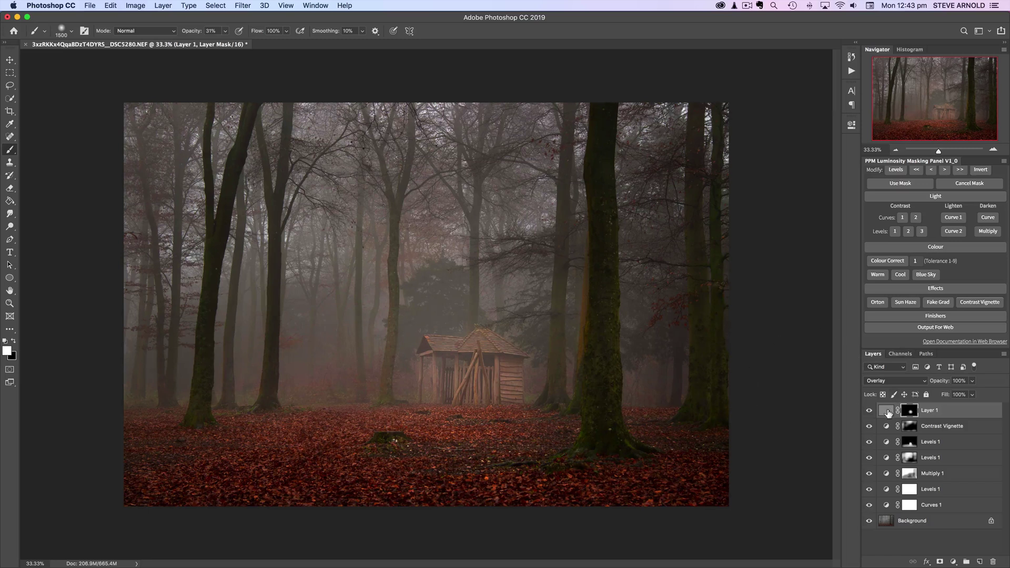
pyautogui.click(868, 411)
pyautogui.click(950, 317)
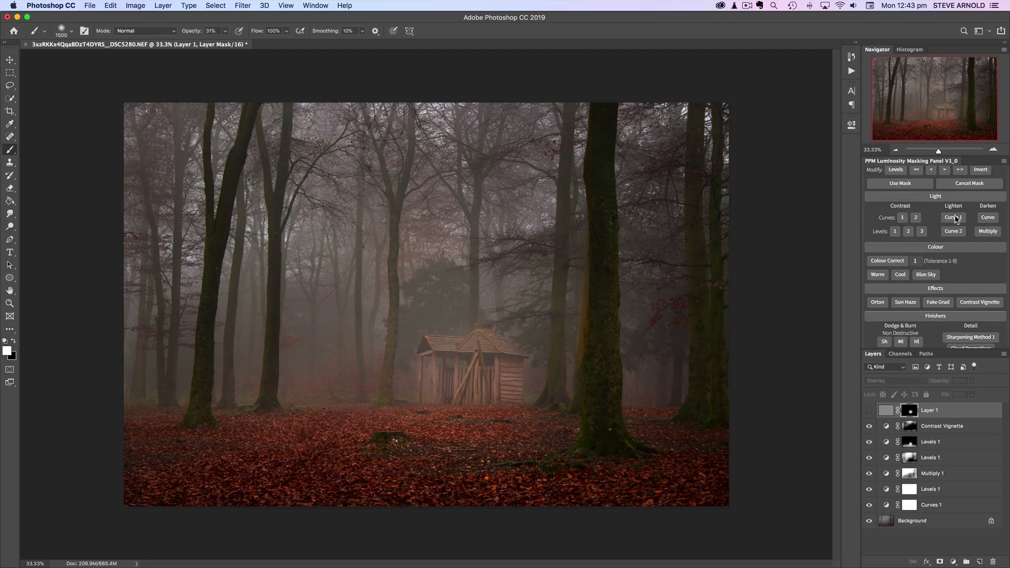
pyautogui.scroll(-2, 953, 221)
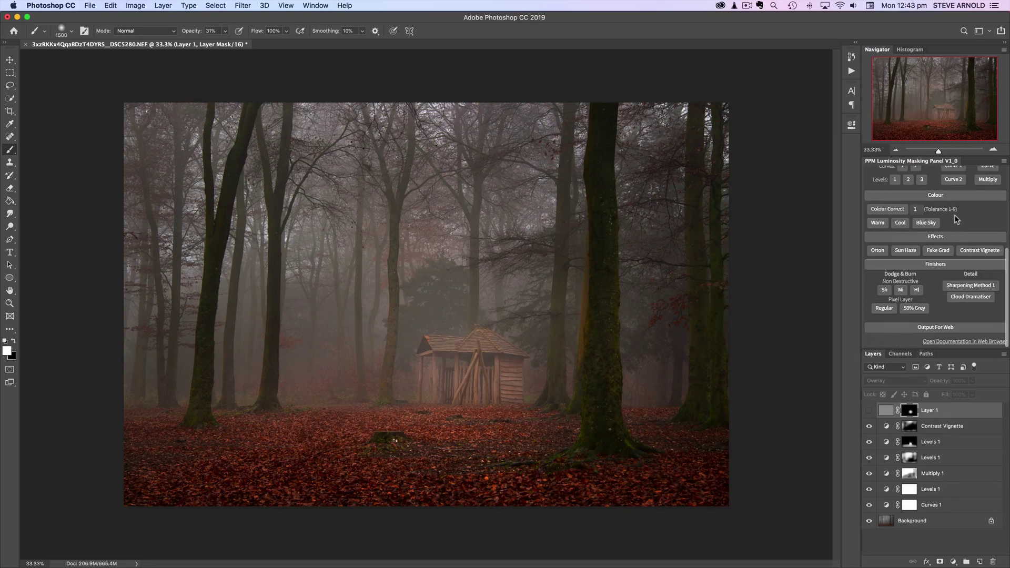
# Add a Cloud Dramatiser group and paint its mask white over the hut.
pyautogui.click(965, 301)
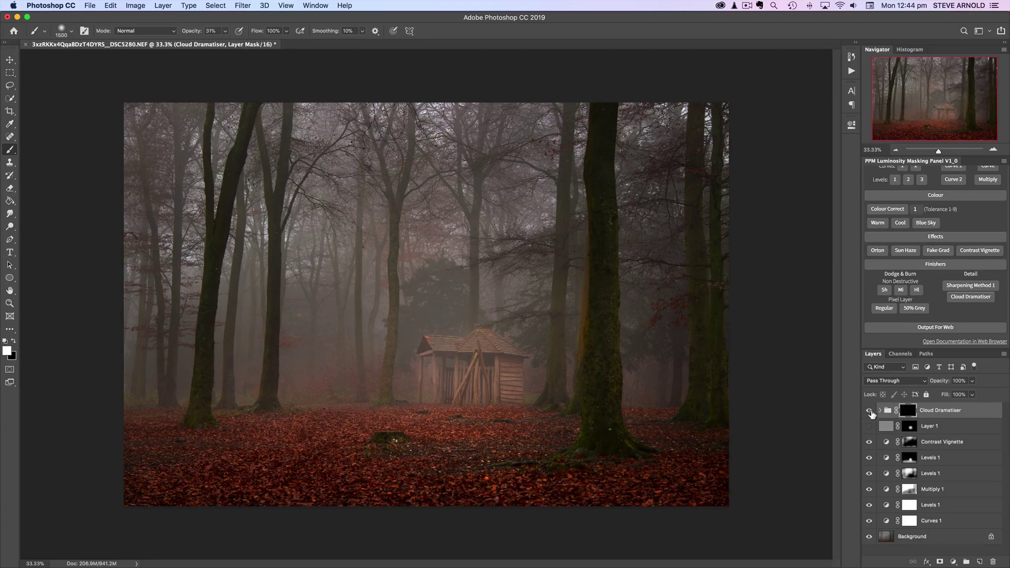
pyautogui.click(886, 427)
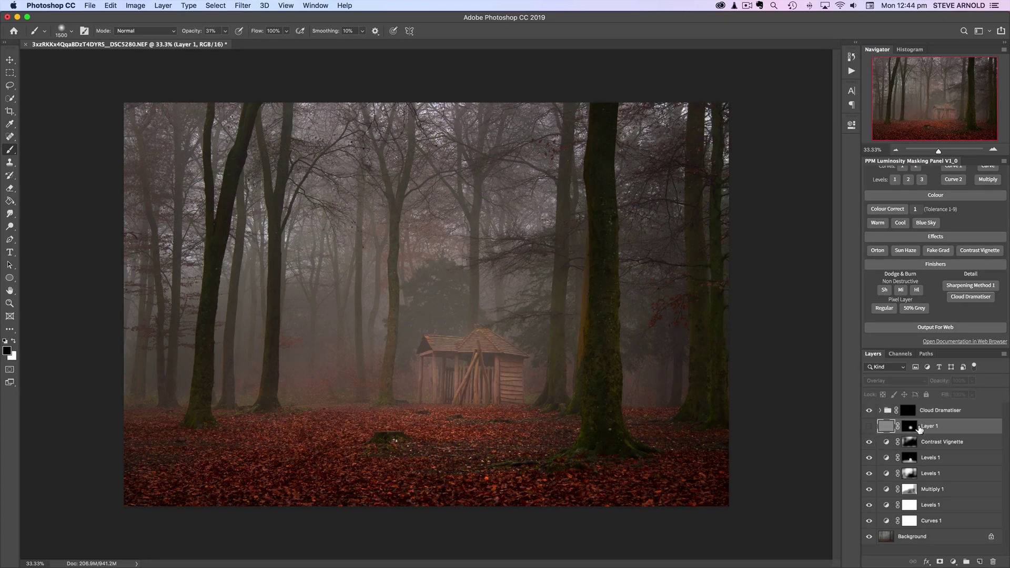
pyautogui.click(908, 411)
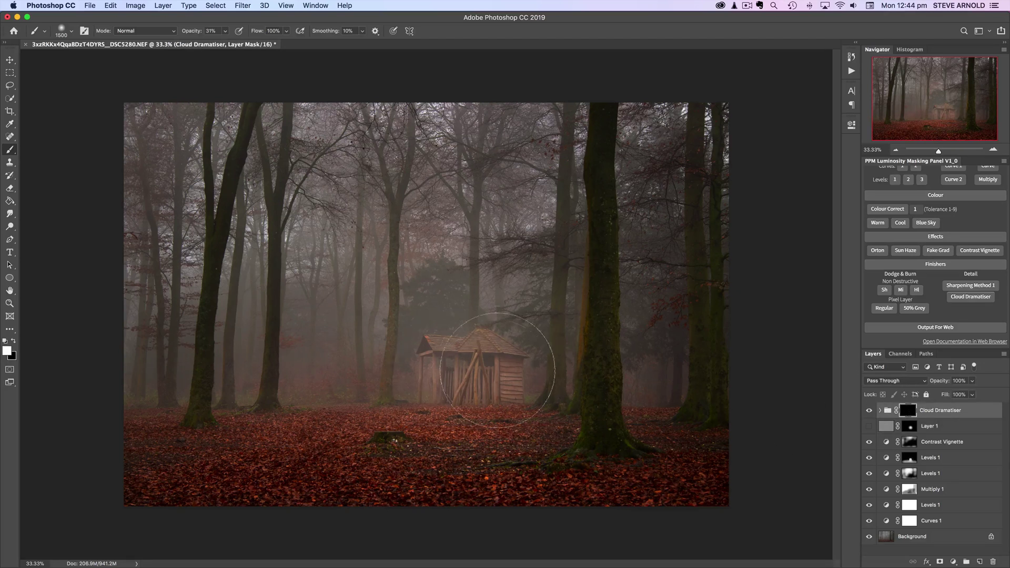
pyautogui.moveTo(492, 372)
pyautogui.mouseDown()
pyautogui.moveTo(438, 371)
pyautogui.moveTo(497, 369)
pyautogui.moveTo(430, 393)
pyautogui.moveTo(439, 367)
pyautogui.moveTo(529, 368)
pyautogui.moveTo(462, 362)
pyautogui.mouseUp()
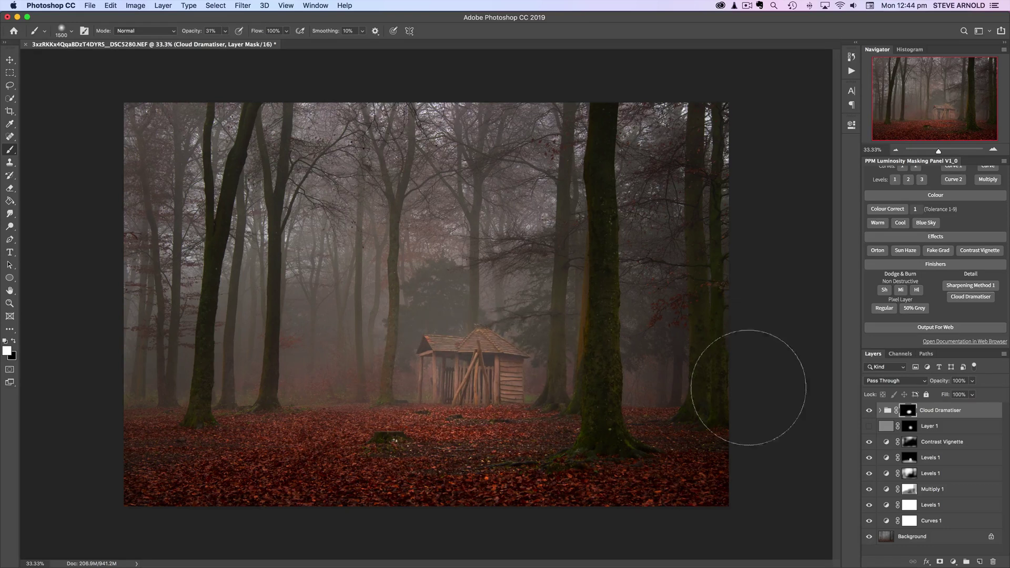
pyautogui.click(994, 150)
pyautogui.moveTo(953, 111); pyautogui.dragTo(960, 121)
# Compare the image with and without Cloud Dramatiser, shrinking the brush to 900.
pyautogui.click(868, 410)
pyautogui.click(869, 413)
pyautogui.click(868, 413)
pyautogui.click(868, 413)
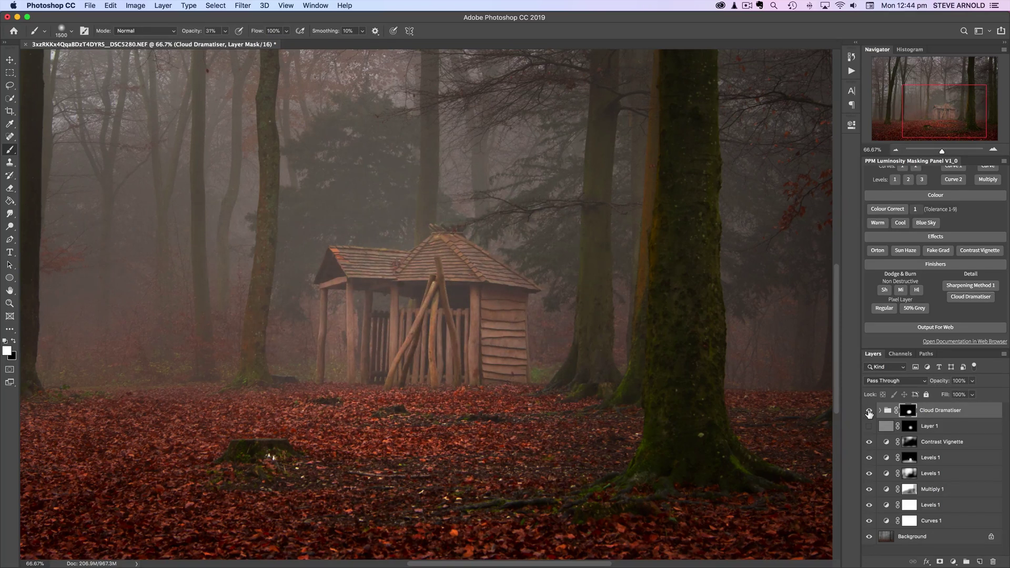
pyautogui.press('[')
pyautogui.press('[')
pyautogui.press('[')
pyautogui.press('[')
pyautogui.press('[')
pyautogui.press('[')
pyautogui.click(872, 415)
pyautogui.click(870, 414)
pyautogui.click(870, 411)
pyautogui.click(869, 411)
pyautogui.click(897, 151)
pyautogui.click(897, 150)
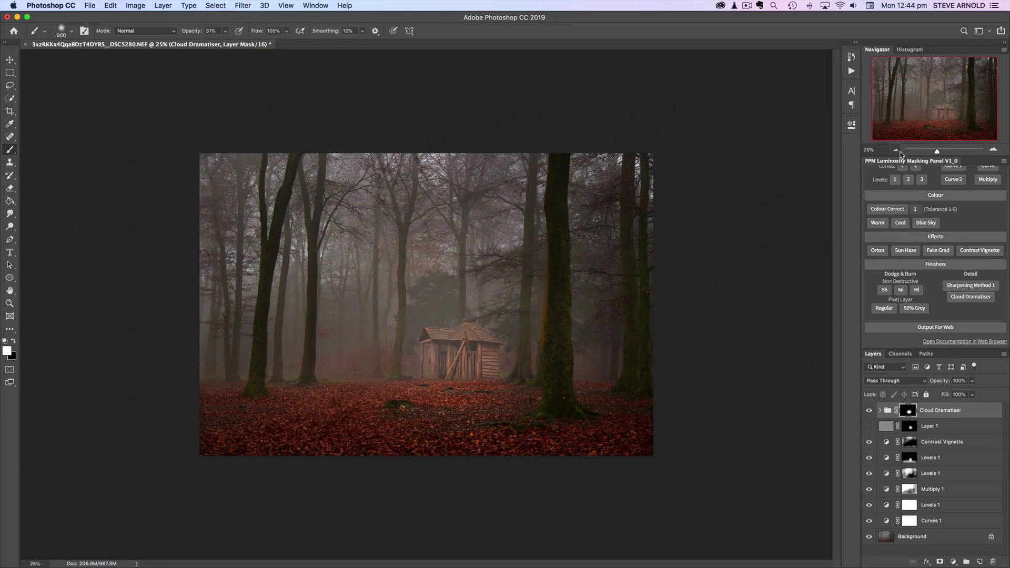
# Delete the hidden Layer 1 by dragging it to the trash.
pyautogui.click(896, 151)
pyautogui.click(896, 151)
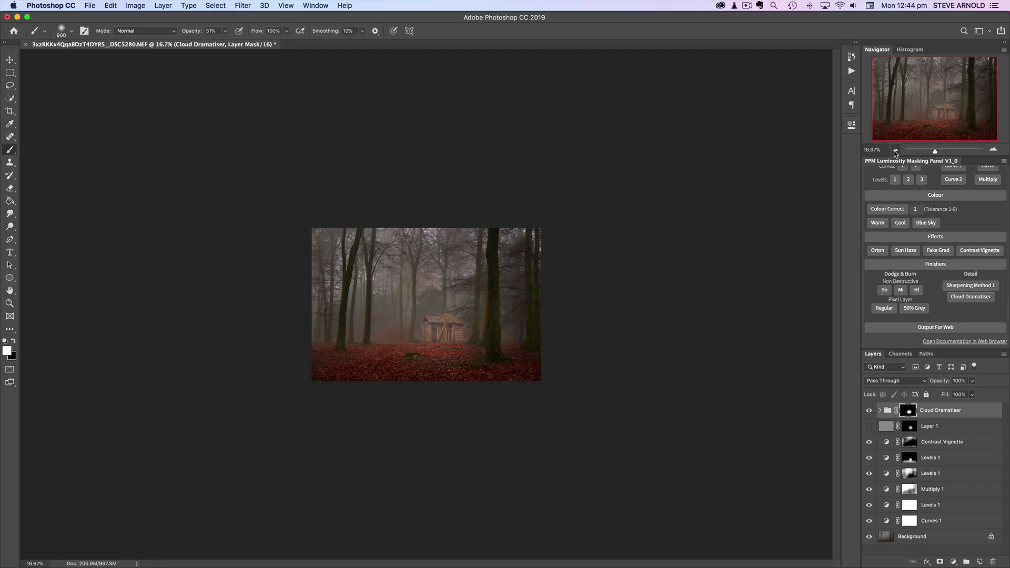
pyautogui.click(993, 151)
pyautogui.click(993, 151)
pyautogui.click(993, 150)
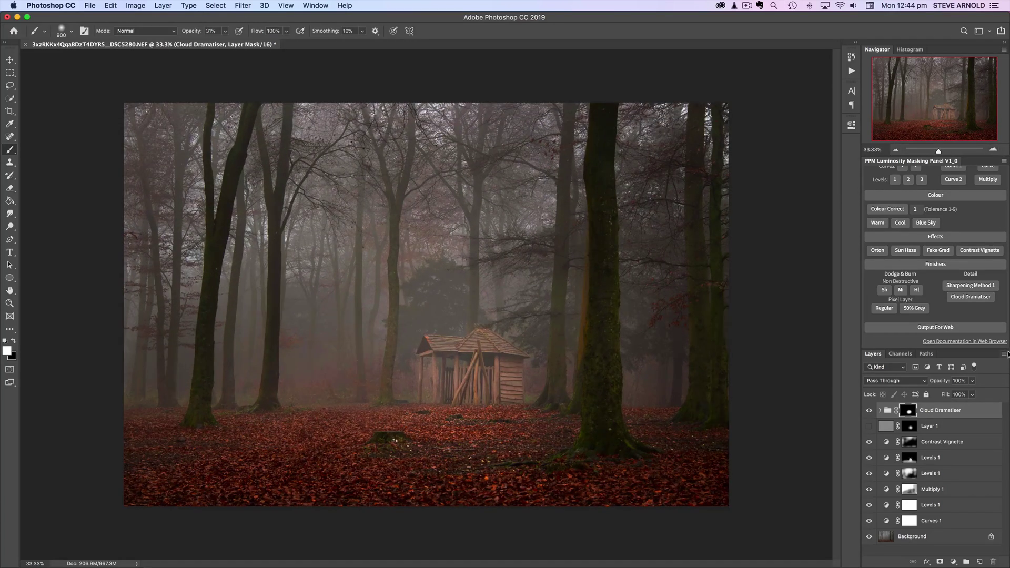
pyautogui.moveTo(893, 430); pyautogui.dragTo(993, 560)
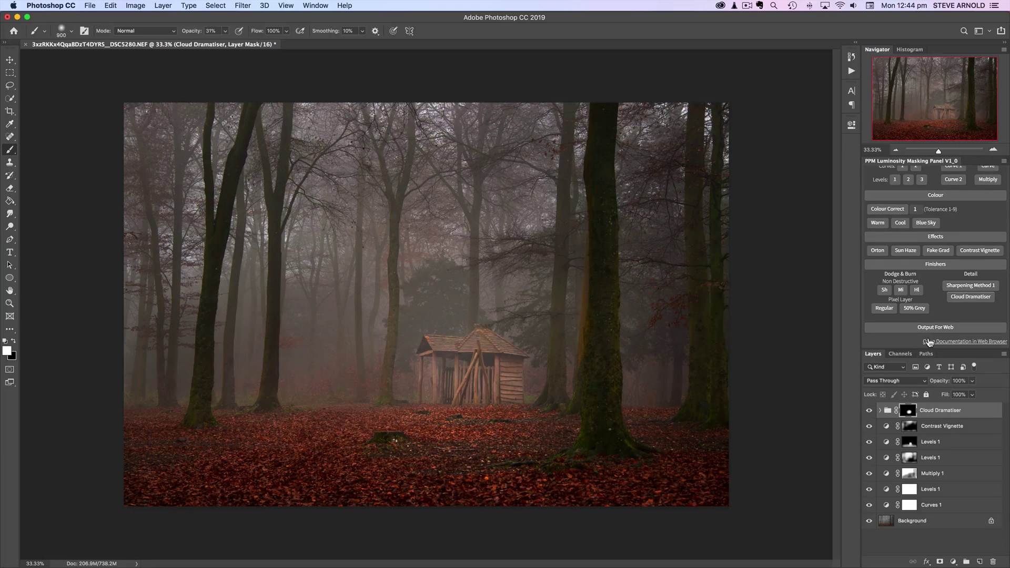
# Collapse the Finishers, Effects, Colour and Light sections of the PPM panel.
pyautogui.click(954, 265)
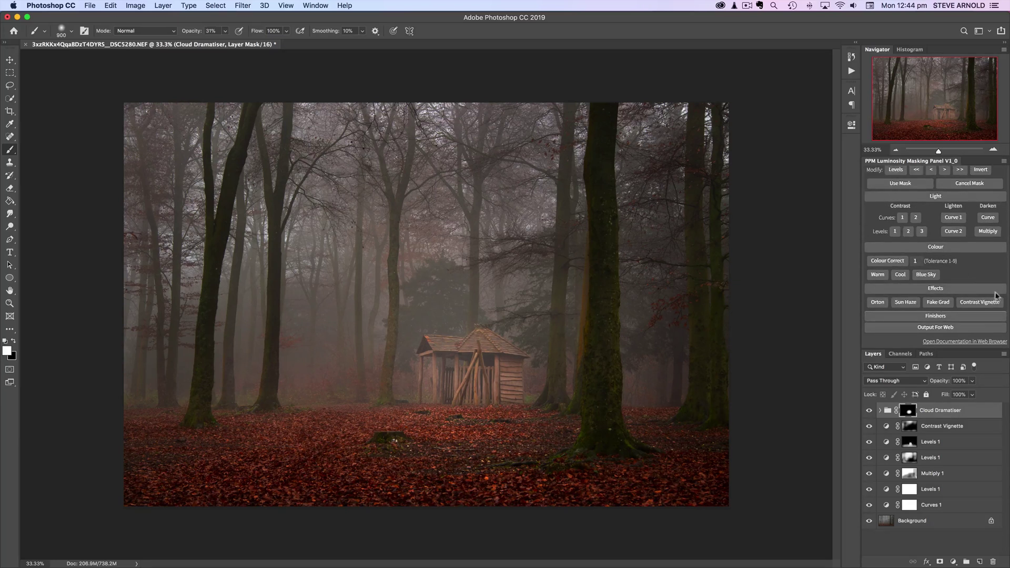
pyautogui.click(943, 289)
pyautogui.click(947, 267)
pyautogui.click(956, 243)
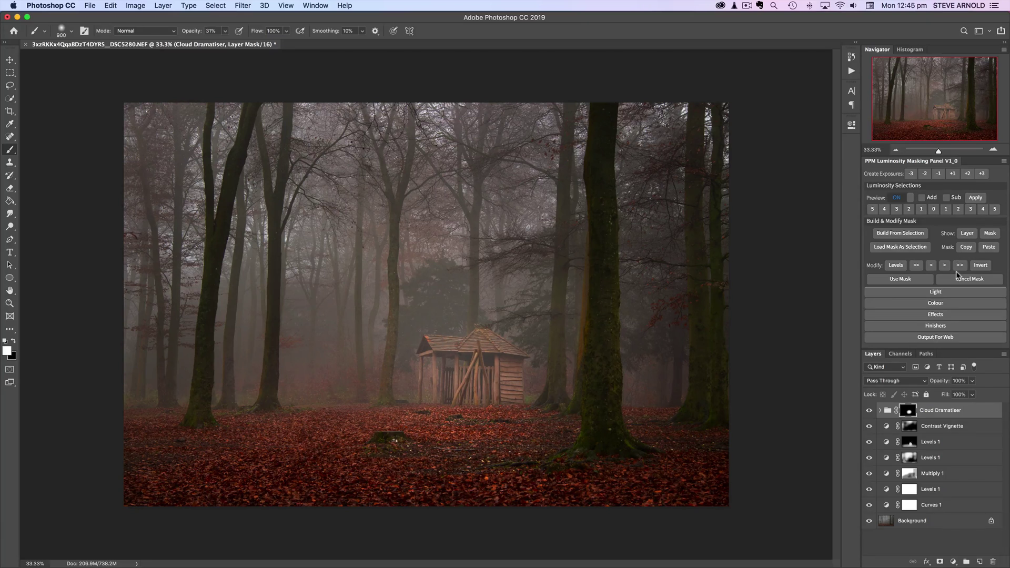
# Add a new Layer 1 on top and fill it with solid black.
pyautogui.click(978, 561)
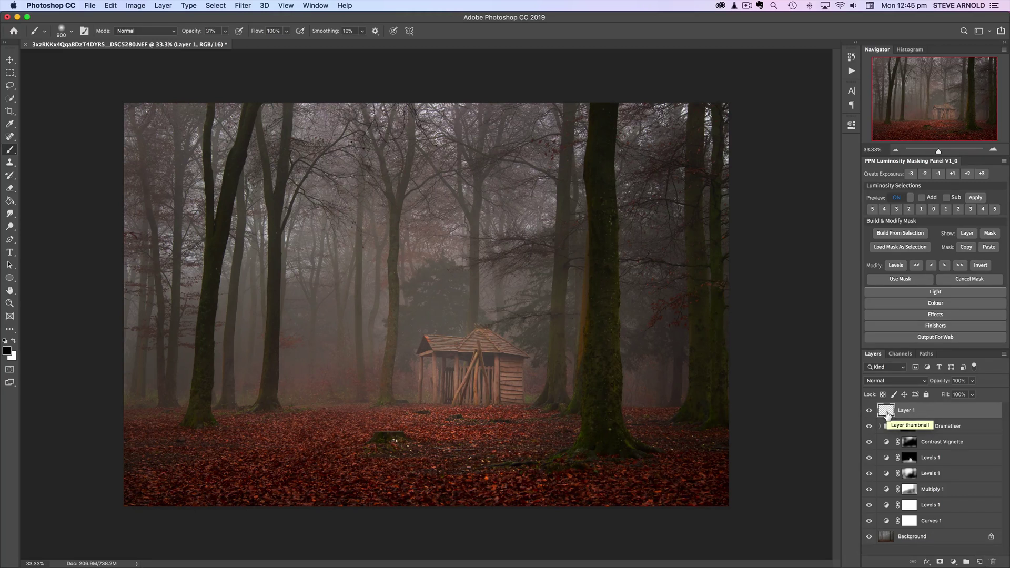
pyautogui.moveTo(887, 415); pyautogui.dragTo(888, 417)
pyautogui.press('super+BackSpace')
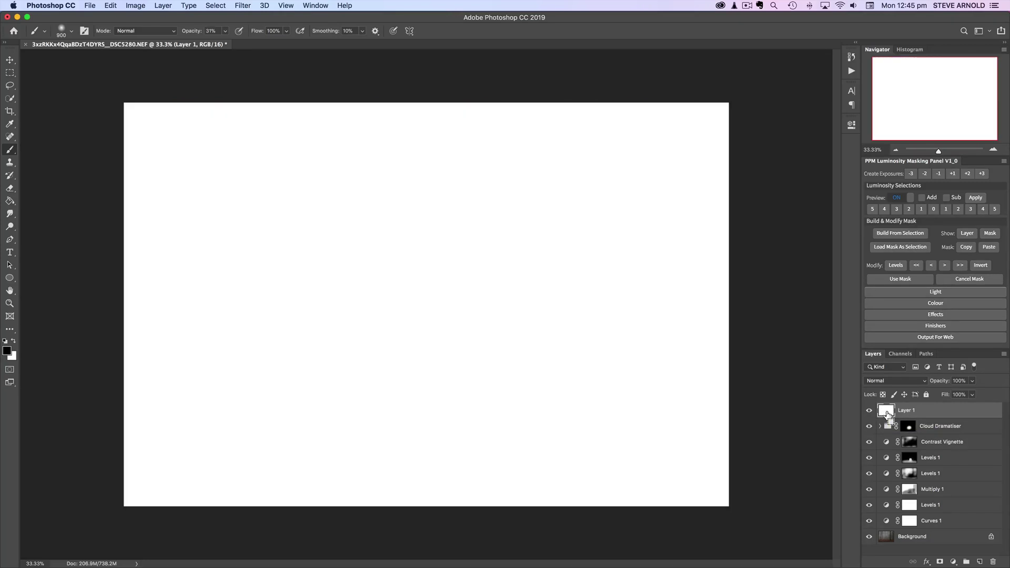
pyautogui.click(14, 342)
pyautogui.press('super+BackSpace')
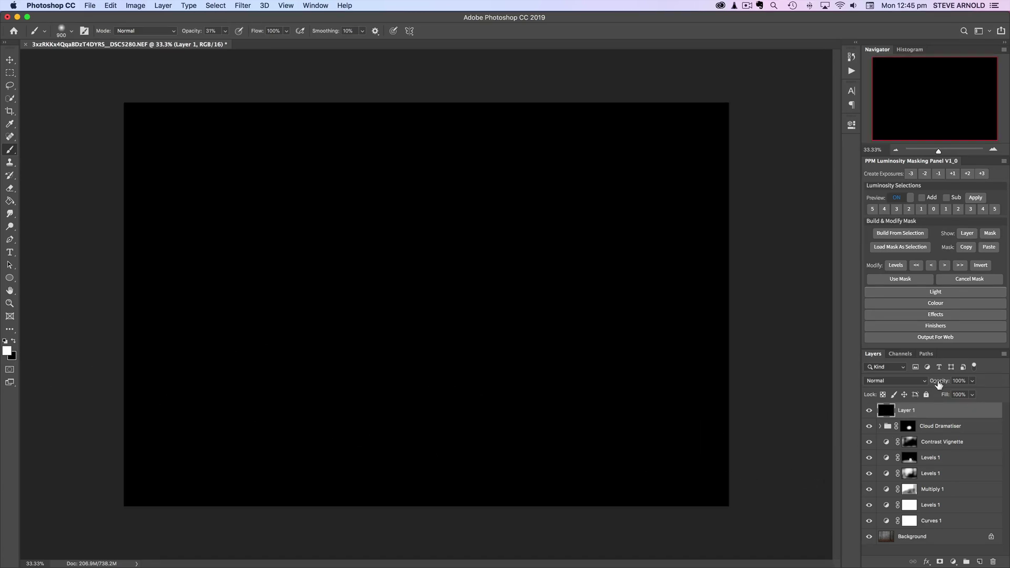
# Set the black layer's opacity to 33%, comparing the scene with it hidden and shown.
pyautogui.moveTo(939, 384); pyautogui.dragTo(906, 388)
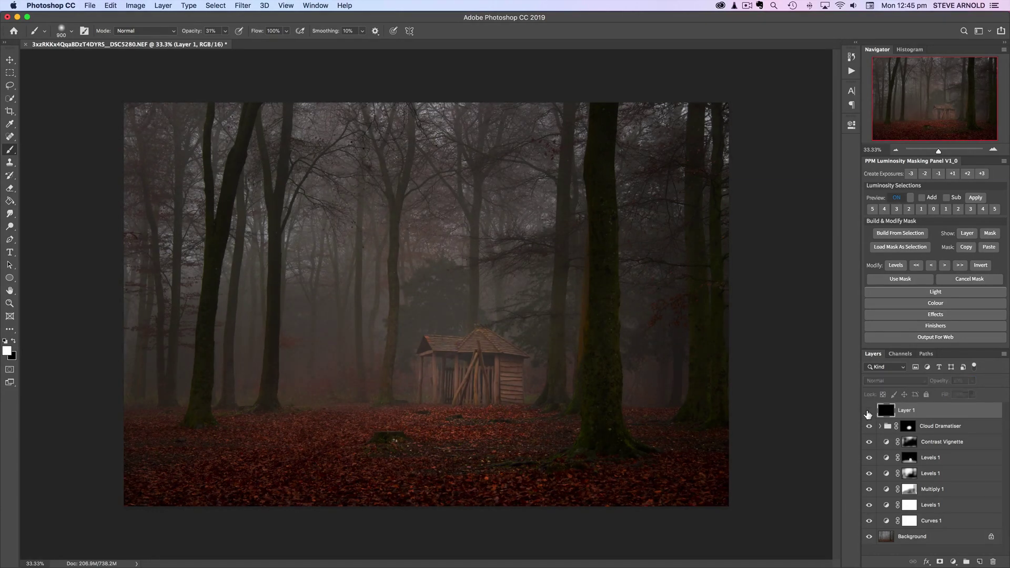
pyautogui.click(868, 411)
pyautogui.click(869, 411)
pyautogui.moveTo(935, 384); pyautogui.dragTo(937, 383)
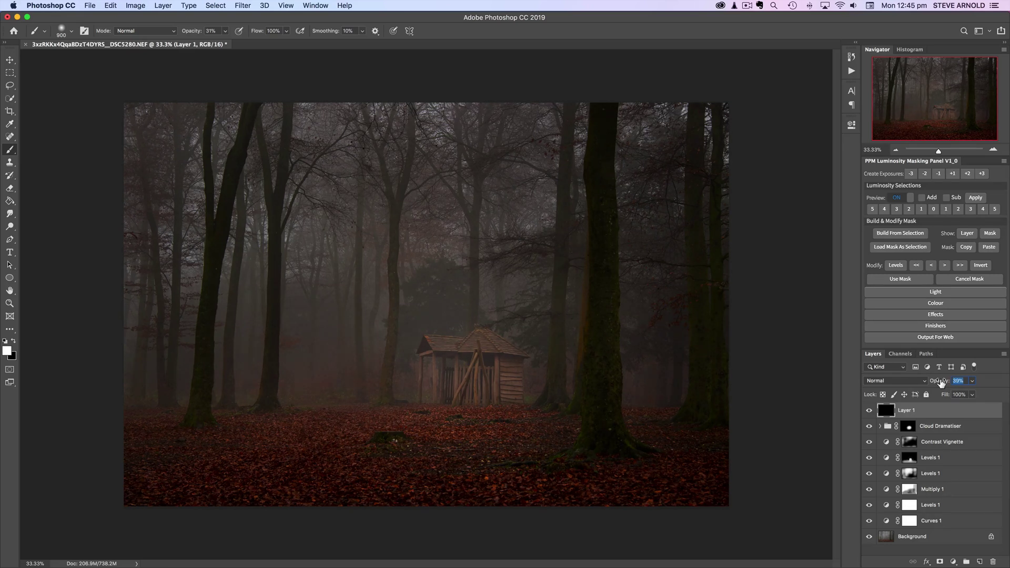
pyautogui.moveTo(941, 383); pyautogui.dragTo(938, 385)
# Add a mask to Layer 1 and paint black over the misty trees, resizing the brush to 400.
pyautogui.click(940, 562)
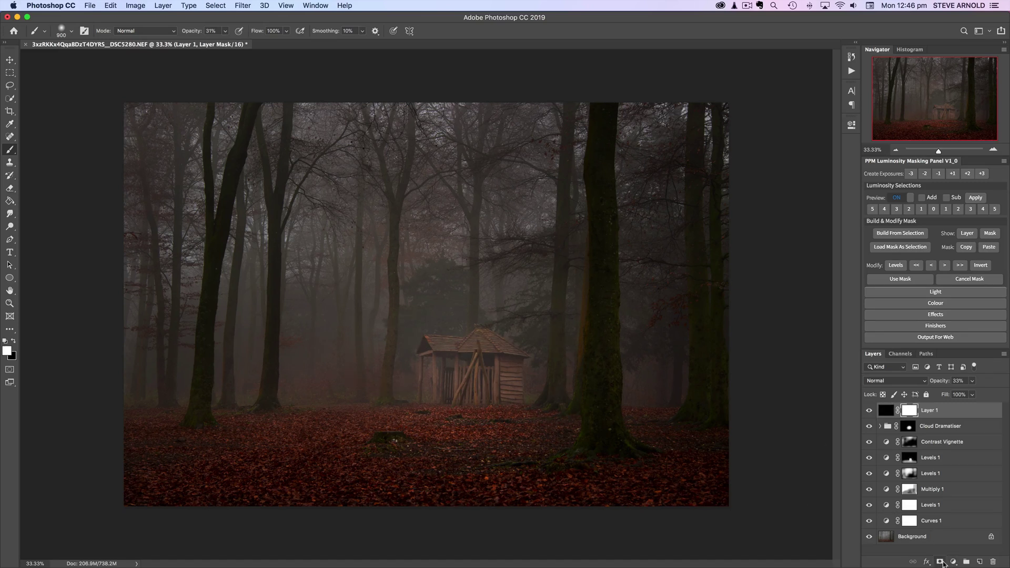
pyautogui.click(13, 343)
pyautogui.press(']')
pyautogui.press(']')
pyautogui.press(']')
pyautogui.press(']')
pyautogui.press(']')
pyautogui.press(']')
pyautogui.press(']')
pyautogui.press(']')
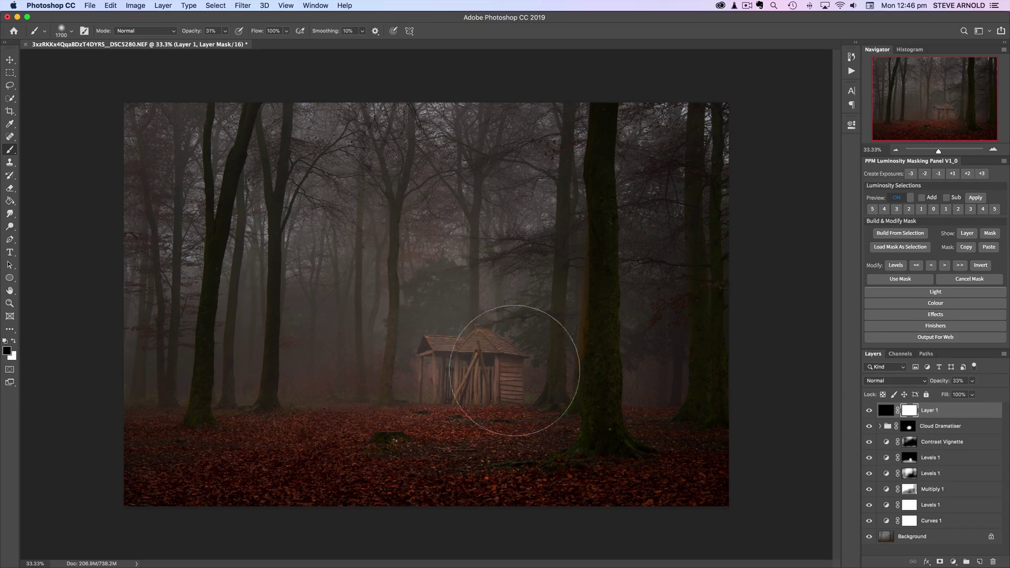
pyautogui.moveTo(326, 383)
pyautogui.mouseDown()
pyautogui.moveTo(321, 313)
pyautogui.moveTo(323, 380)
pyautogui.moveTo(330, 314)
pyautogui.moveTo(329, 357)
pyautogui.moveTo(457, 292)
pyautogui.moveTo(483, 328)
pyautogui.moveTo(511, 275)
pyautogui.mouseUp()
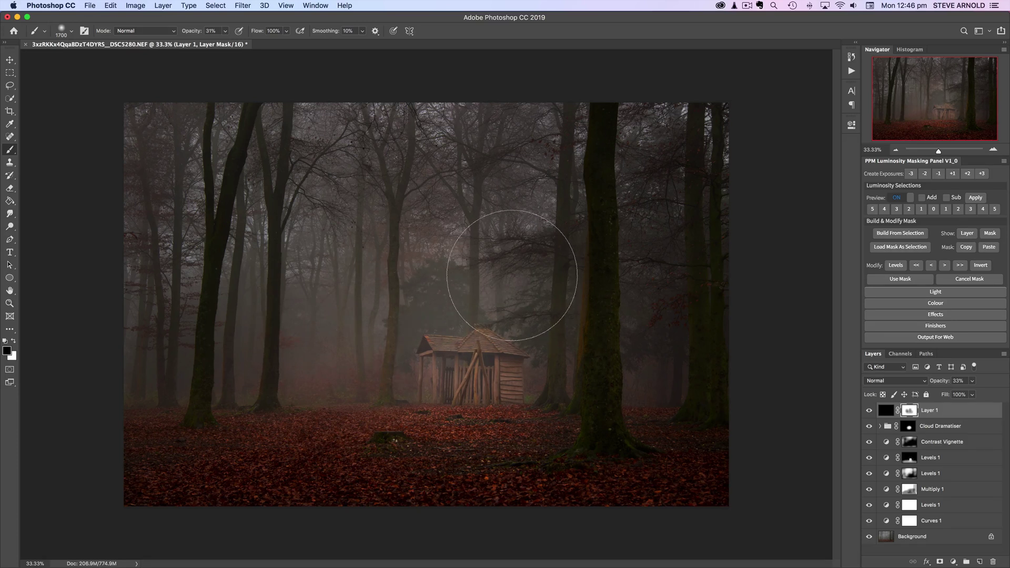
pyautogui.press('[')
pyautogui.press('[')
pyautogui.press('[')
pyautogui.press('[')
pyautogui.press('[')
pyautogui.press('[')
pyautogui.press('[')
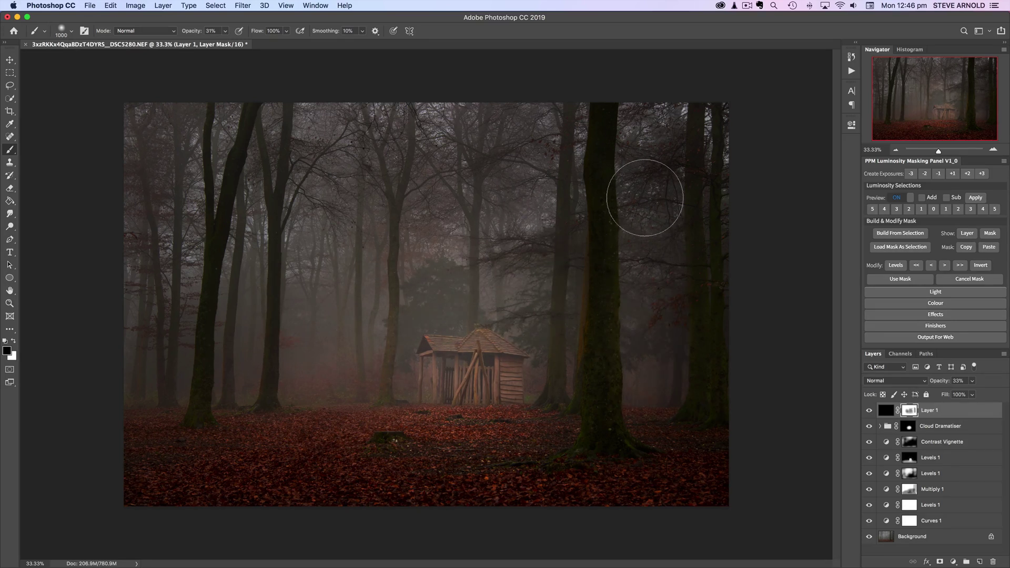
pyautogui.press('[')
pyautogui.press('[')
pyautogui.press('[')
pyautogui.press('[')
pyautogui.press('[')
pyautogui.press('[')
pyautogui.press('[')
pyautogui.press('[')
pyautogui.press('[')
pyautogui.press('[')
pyautogui.press('[')
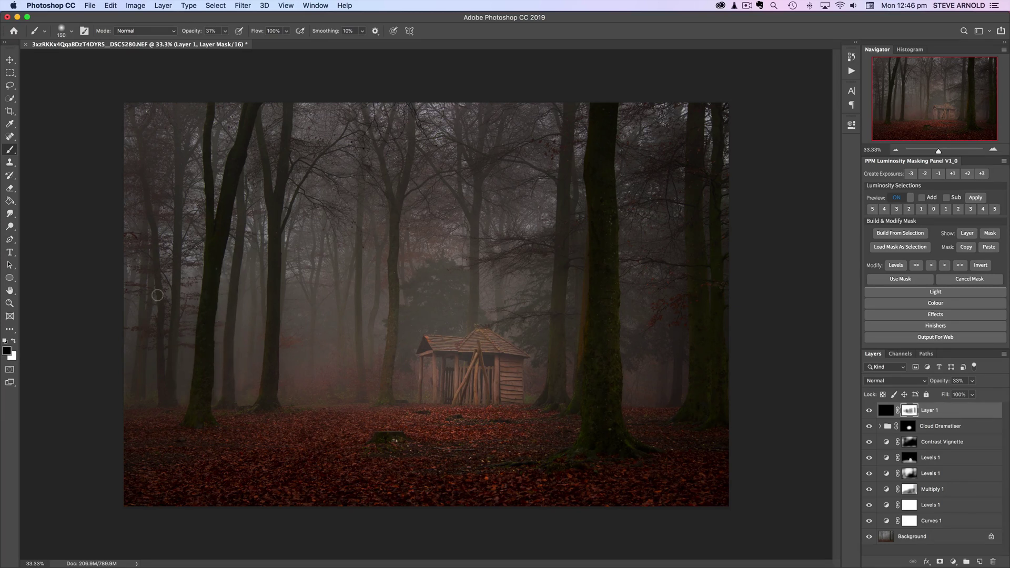
pyautogui.press('[')
pyautogui.press(']')
pyautogui.press(']')
pyautogui.press(']')
pyautogui.press(']')
pyautogui.press(']')
pyautogui.press(']')
pyautogui.press(']')
pyautogui.press(']')
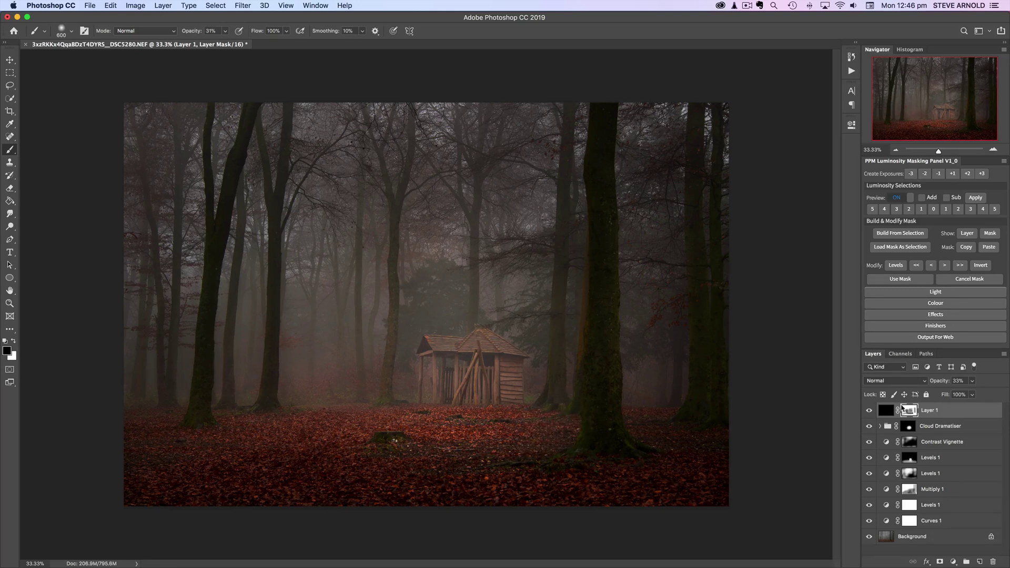
# Toggle the darkening layer to compare, then paint the mask along the right tree trunk.
pyautogui.click(870, 410)
pyautogui.click(870, 411)
pyautogui.click(870, 411)
pyautogui.click(870, 411)
pyautogui.click(869, 411)
pyautogui.click(870, 410)
pyautogui.press('[')
pyautogui.press('[')
pyautogui.moveTo(603, 119)
pyautogui.mouseDown()
pyautogui.moveTo(597, 185)
pyautogui.moveTo(607, 96)
pyautogui.moveTo(598, 184)
pyautogui.mouseUp()
pyautogui.click(896, 150)
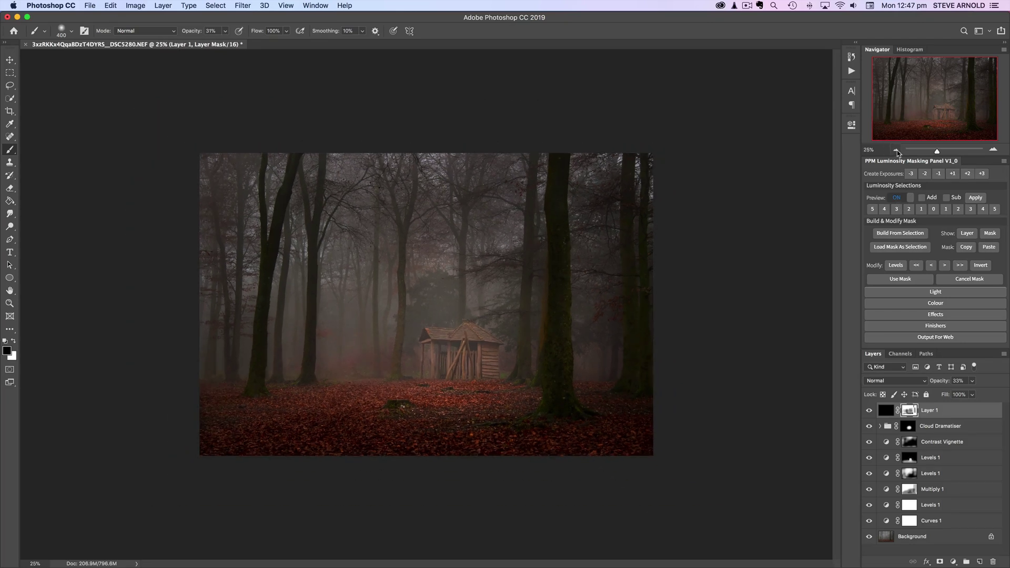
pyautogui.click(896, 150)
pyautogui.click(896, 151)
pyautogui.click(896, 150)
pyautogui.click(896, 150)
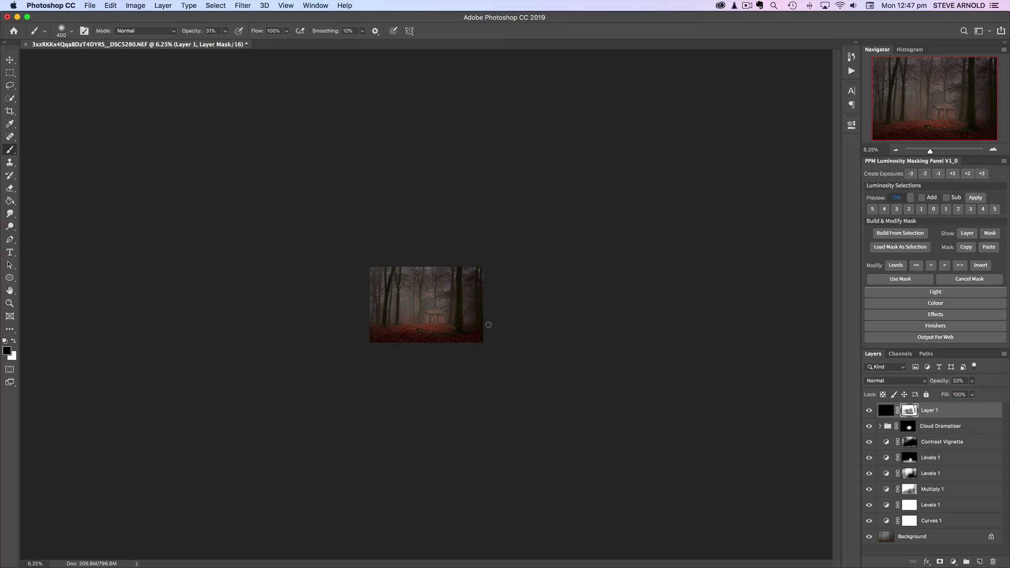
pyautogui.press(']')
pyautogui.press(']')
pyautogui.press(']')
pyautogui.press(']')
pyautogui.press(']')
pyautogui.press(']')
pyautogui.click(383, 330)
pyautogui.click(993, 149)
pyautogui.click(992, 149)
pyautogui.click(993, 149)
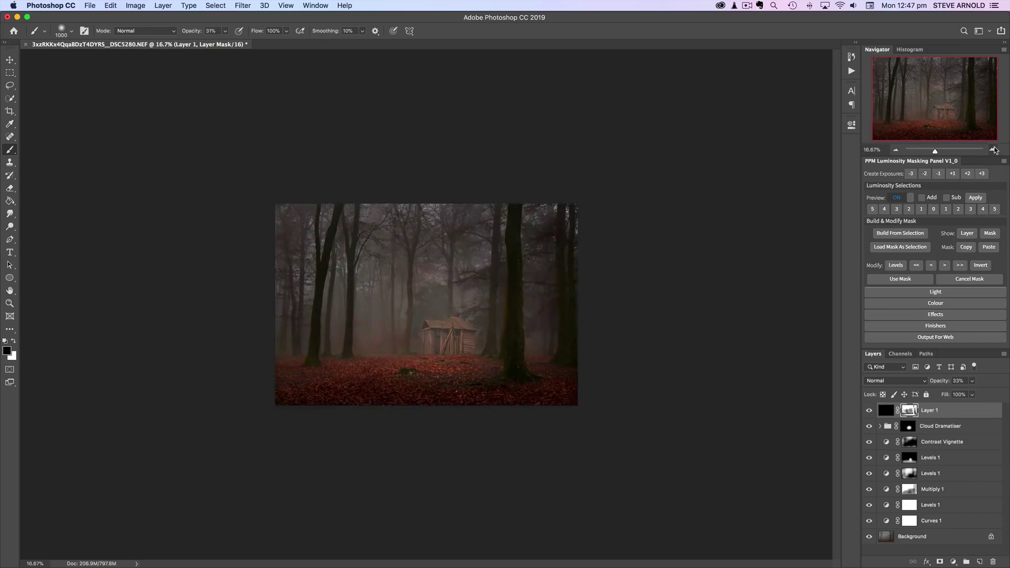
pyautogui.click(993, 149)
pyautogui.click(993, 149)
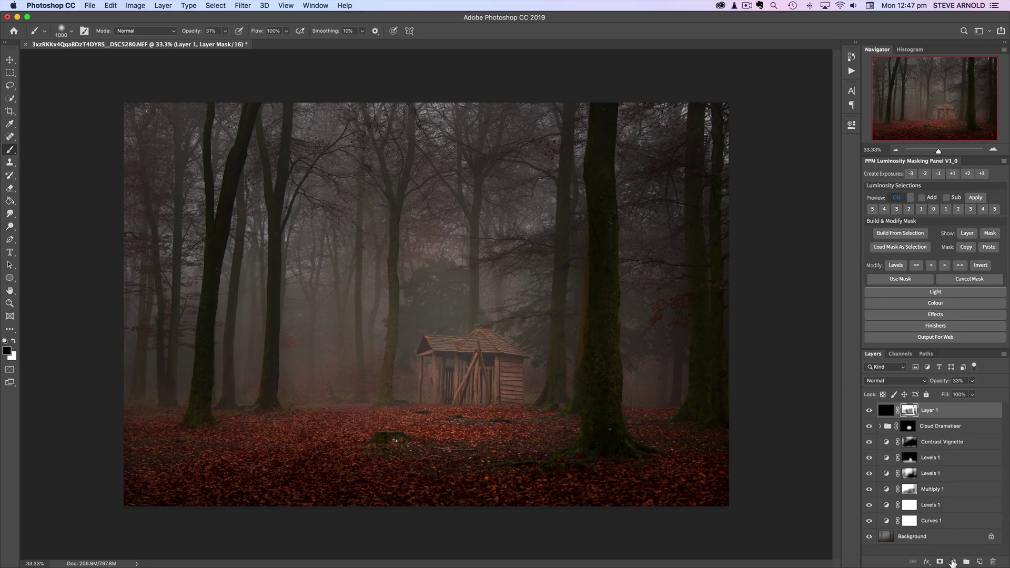
# Add a Hue/Saturation adjustment layer with Saturation lowered to -24.
pyautogui.click(952, 561)
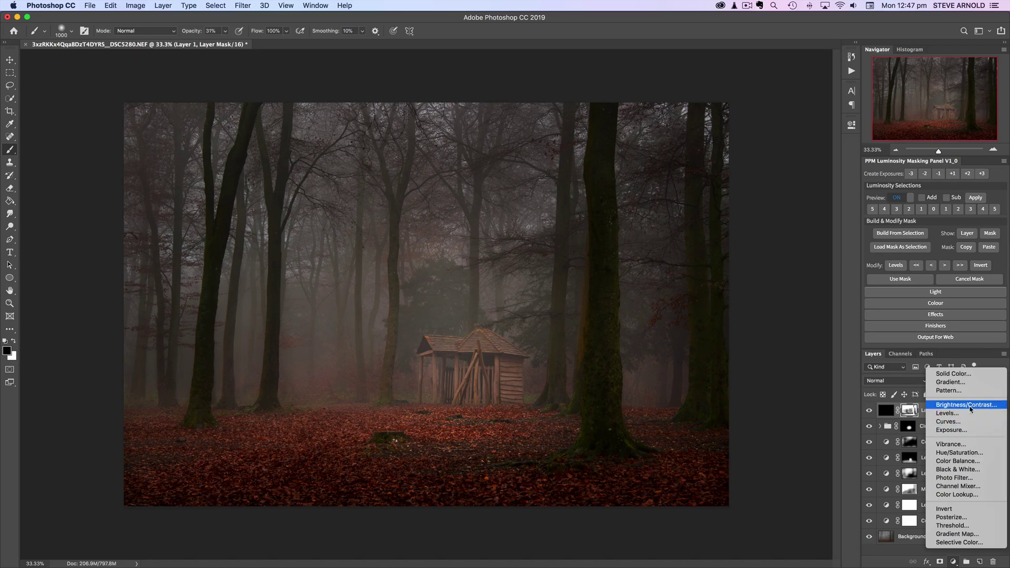
pyautogui.click(956, 453)
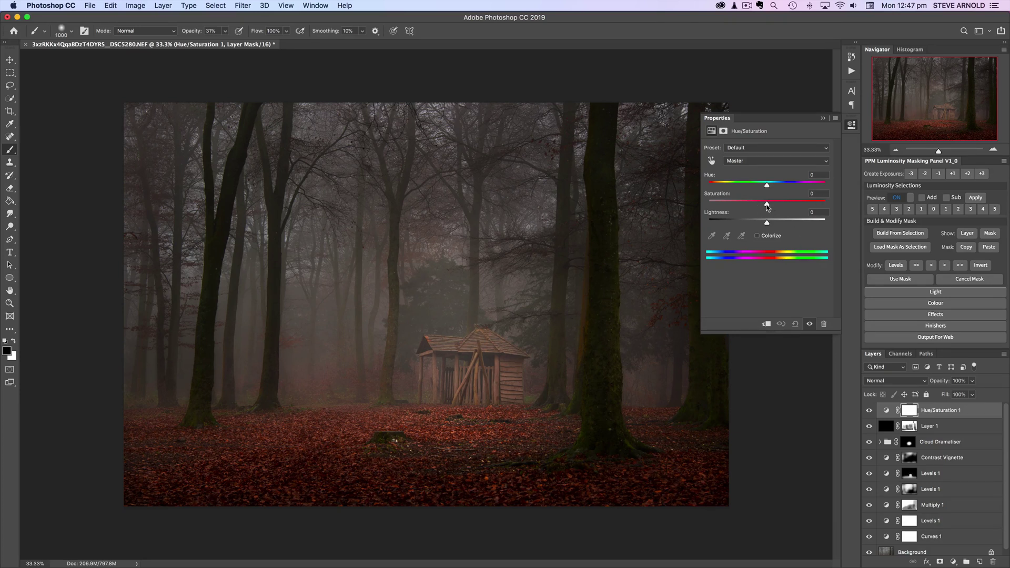
pyautogui.moveTo(767, 206); pyautogui.dragTo(752, 209)
# Toggle the Hue/Saturation 1 layer on and off to compare the muted colours with the original.
pyautogui.click(869, 410)
pyautogui.click(868, 410)
pyautogui.click(869, 410)
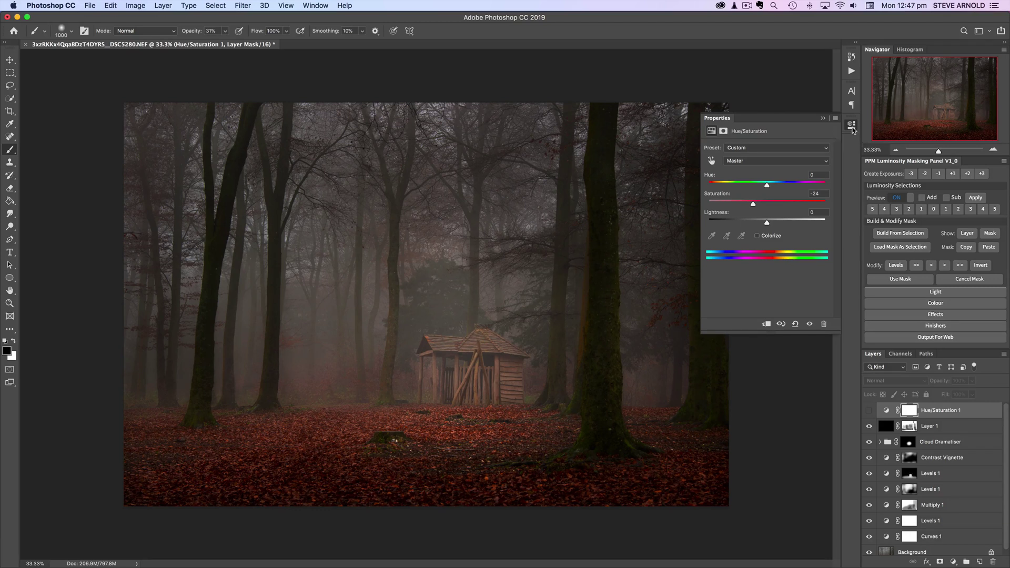
pyautogui.click(853, 128)
pyautogui.click(869, 411)
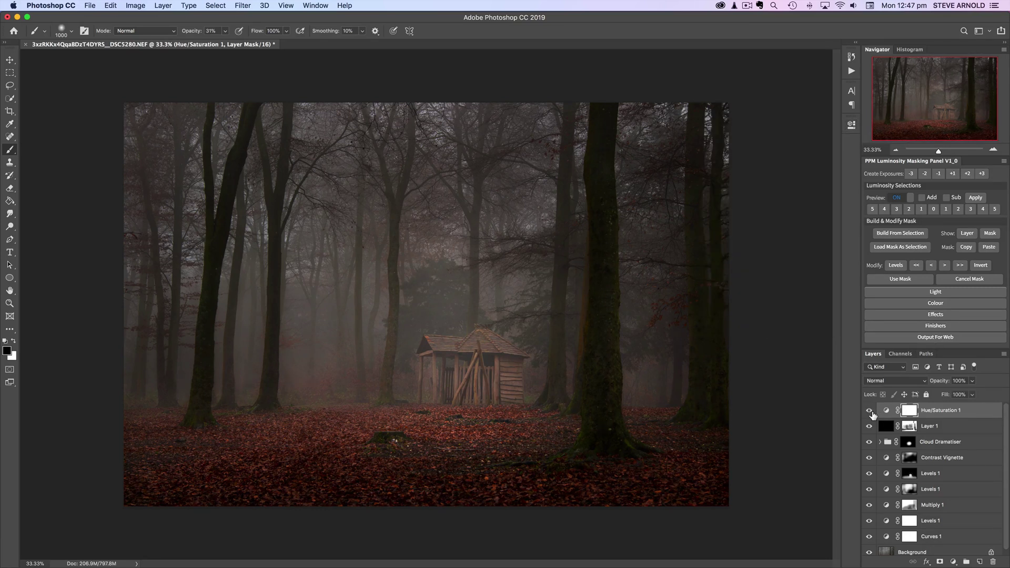
pyautogui.click(869, 411)
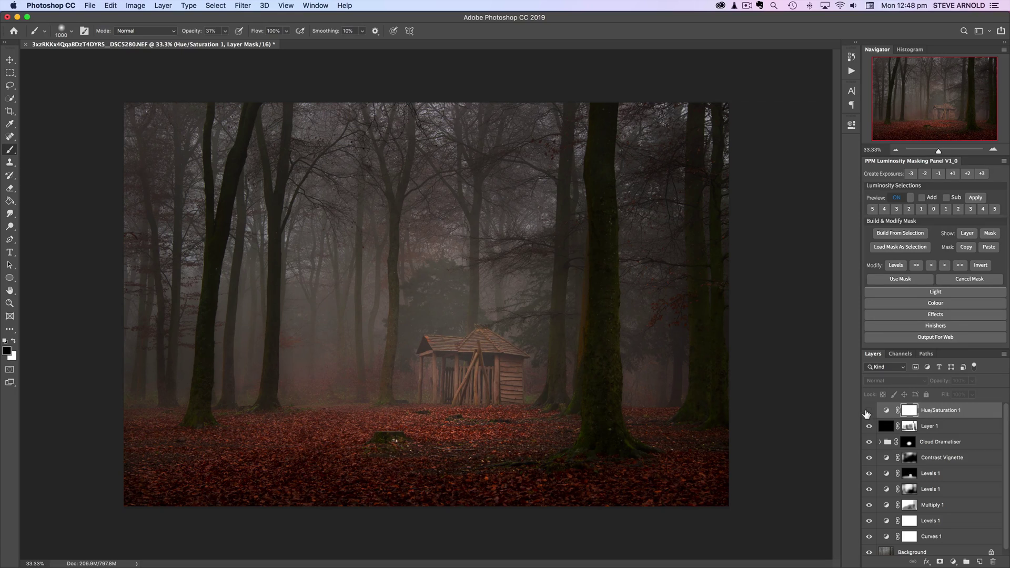
pyautogui.click(870, 411)
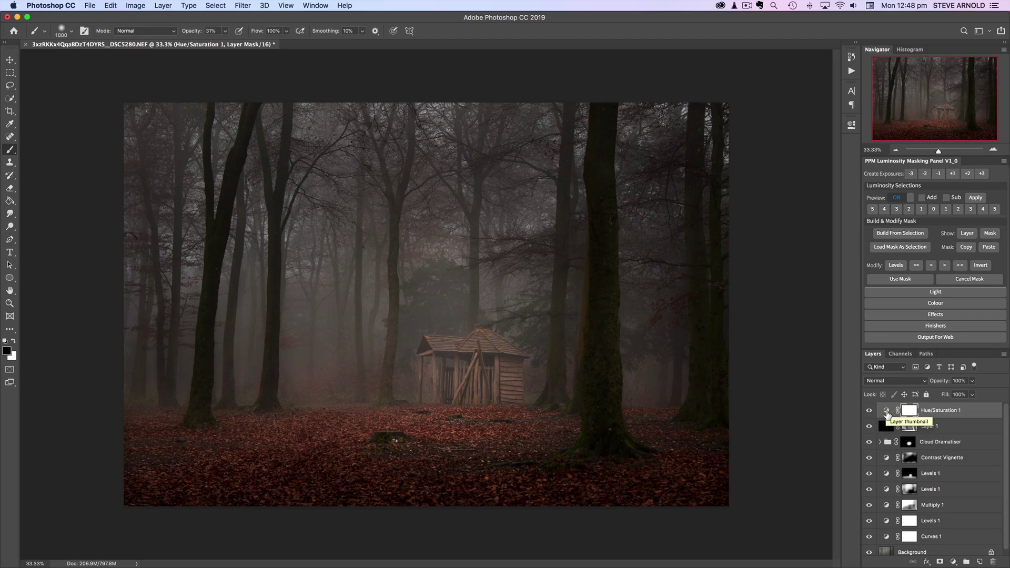
pyautogui.click(887, 412)
pyautogui.click(869, 411)
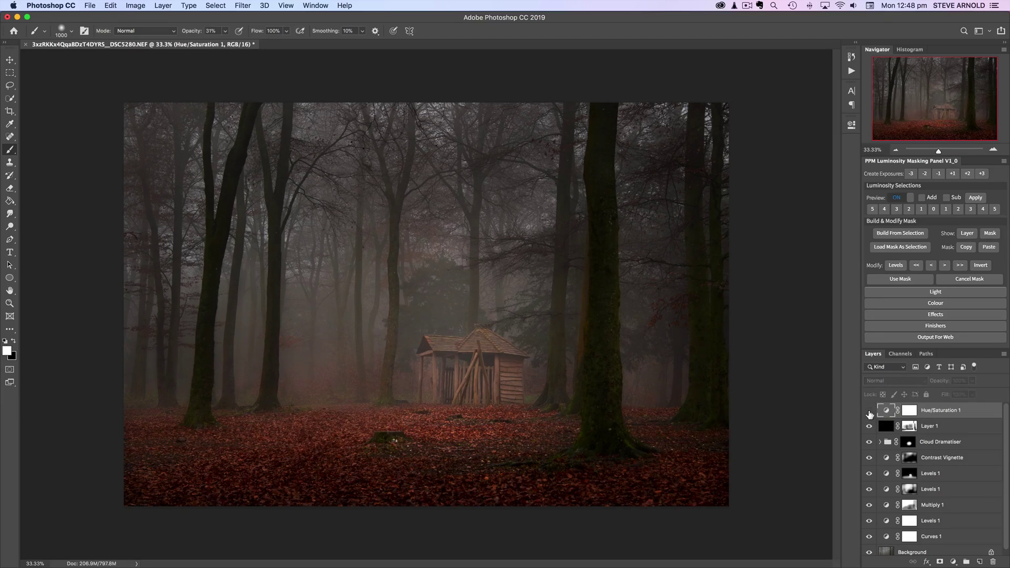
# Delete the Hue/Saturation 1 layer and make Curves 1 through the darkening Layer 1 visible again.
pyautogui.click(869, 411)
pyautogui.moveTo(972, 348); pyautogui.dragTo(972, 331)
pyautogui.click(869, 393)
pyautogui.moveTo(886, 393); pyautogui.dragTo(993, 560)
pyautogui.moveTo(869, 406); pyautogui.dragTo(871, 502)
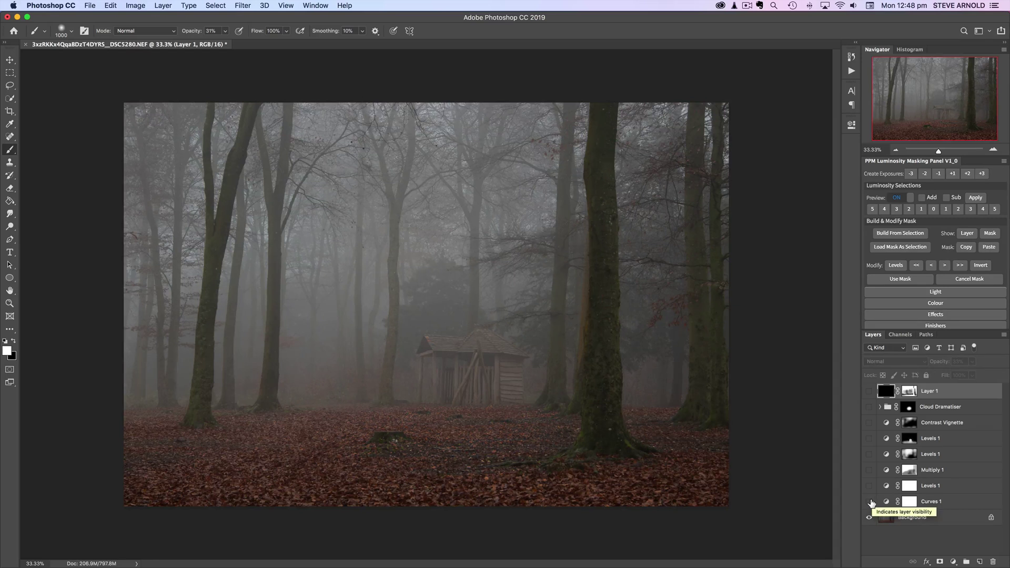
pyautogui.moveTo(873, 506); pyautogui.dragTo(868, 403)
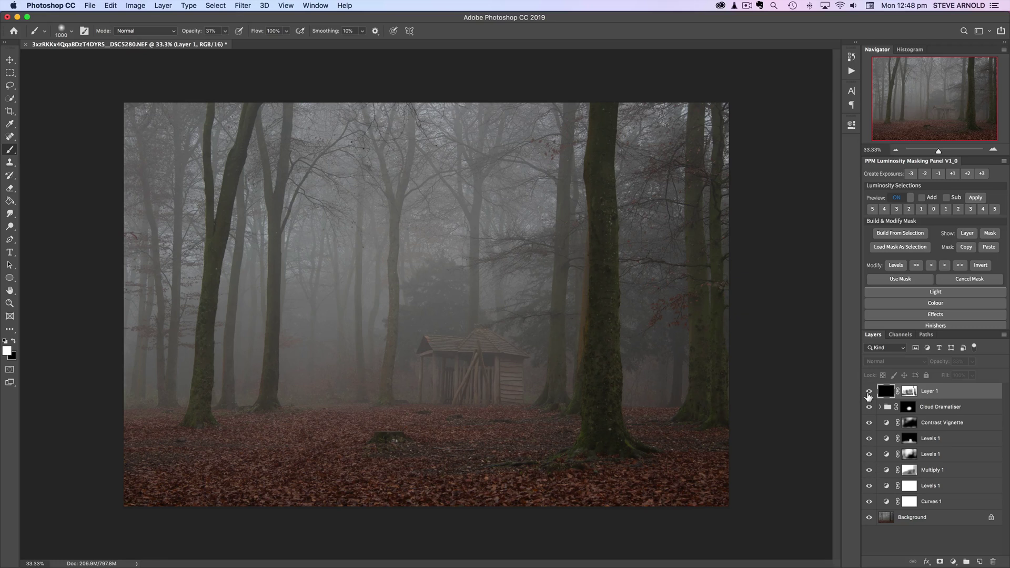
pyautogui.click(868, 393)
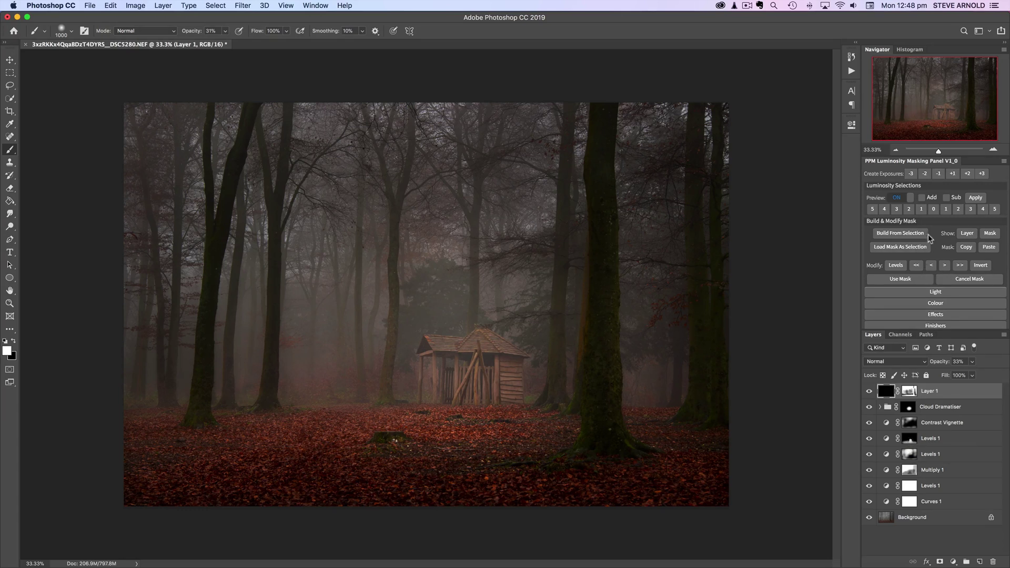
pyautogui.scroll(-2, 956, 271)
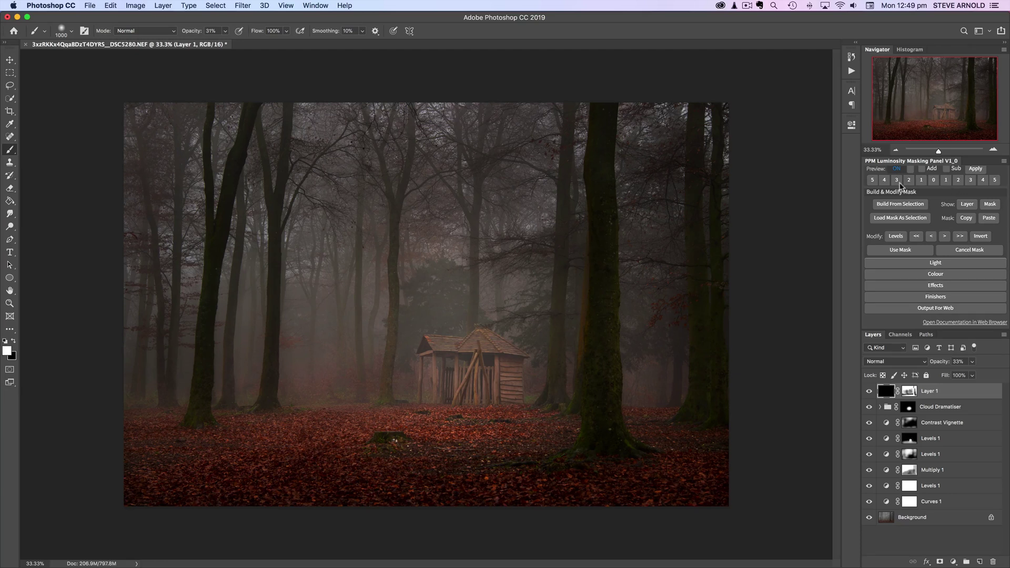
pyautogui.scroll(2, 925, 195)
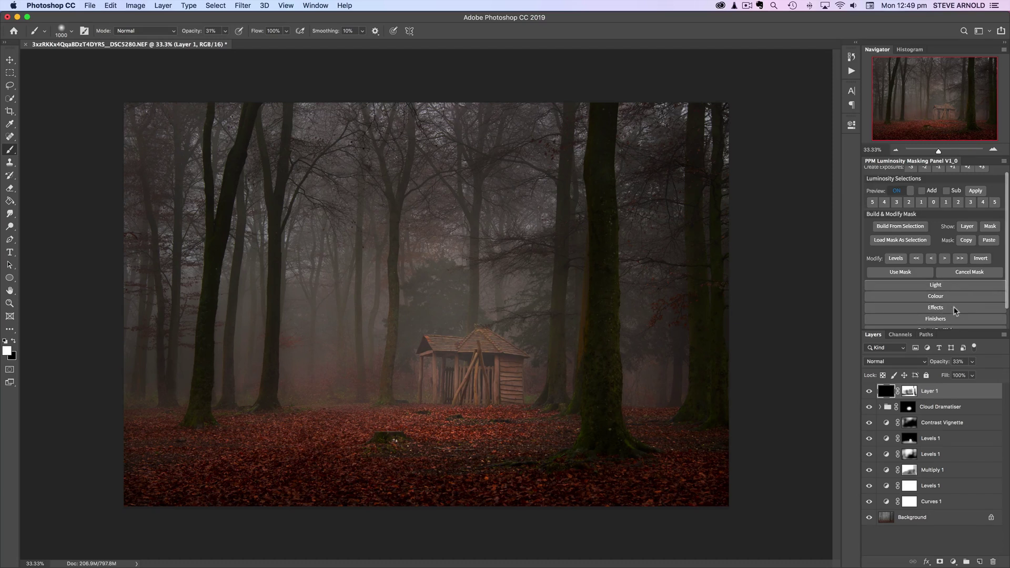
pyautogui.scroll(-2, 954, 310)
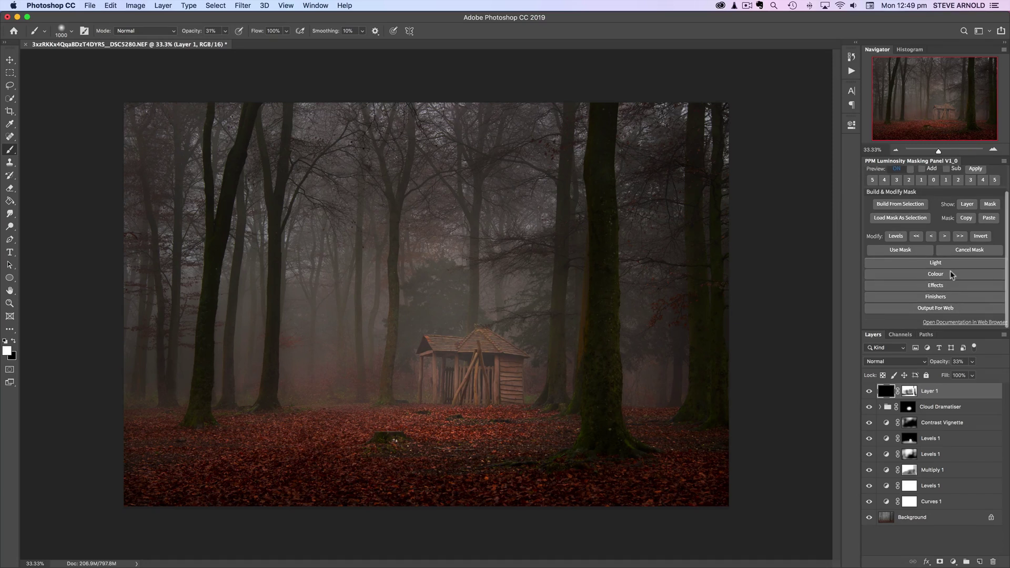